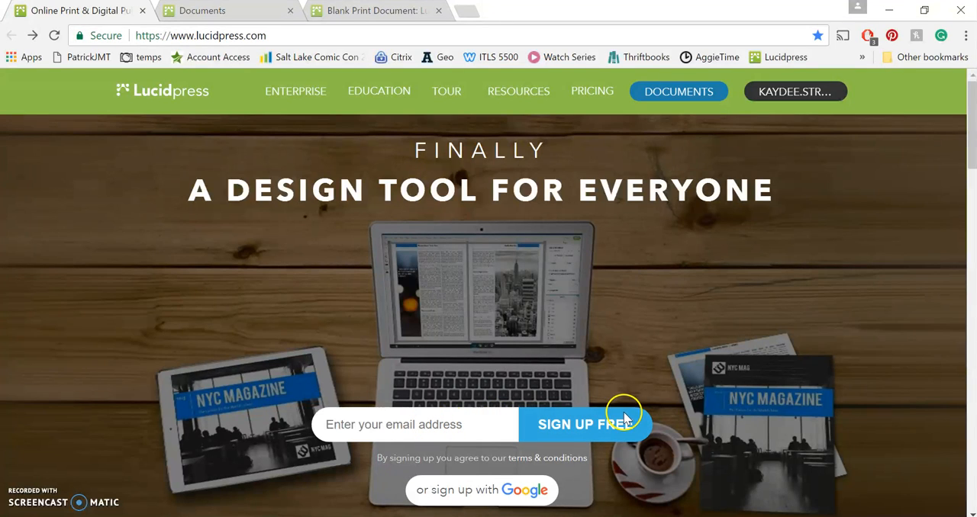
Look through the Lucidpress home page and open its education page
{"action": "scroll", "coordinate": [626, 302], "scroll_direction": "down", "scroll_amount": 1}
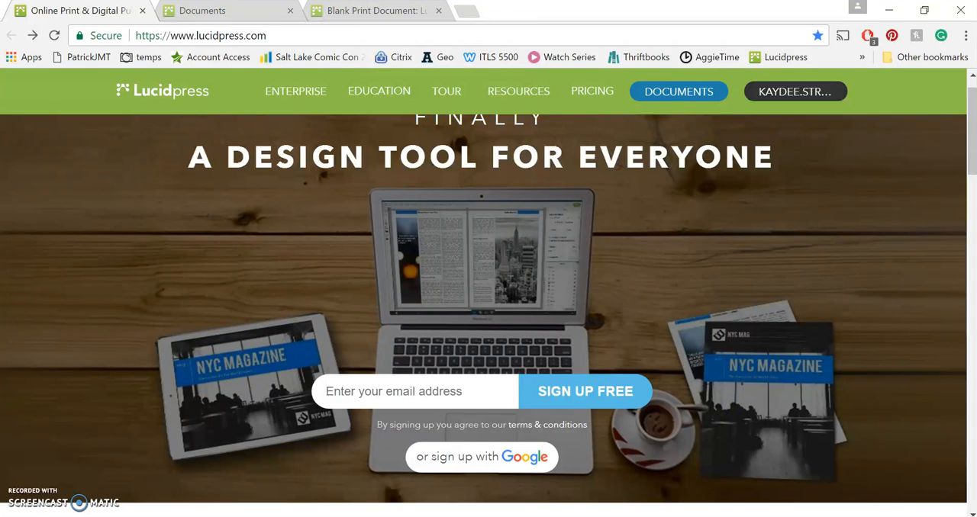
{"action": "scroll", "coordinate": [839, 305], "scroll_direction": "down", "scroll_amount": 15}
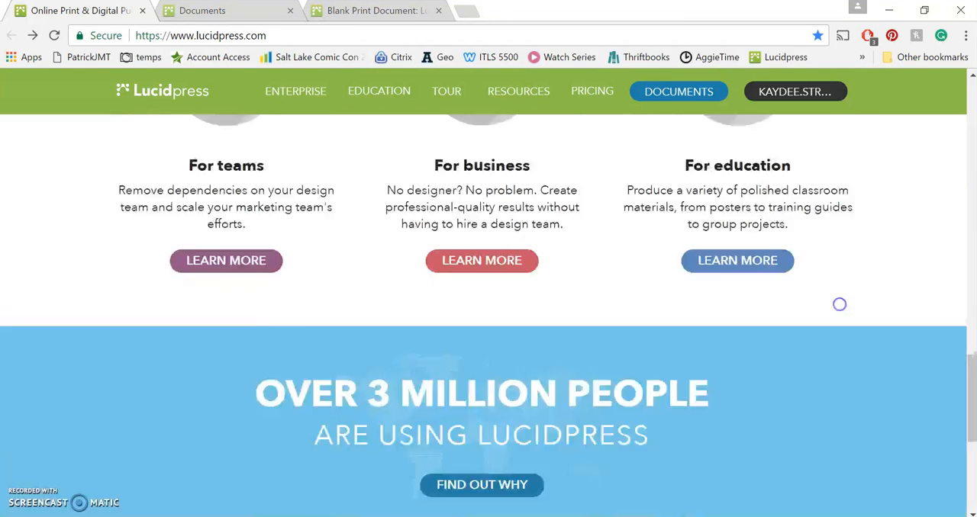
{"action": "scroll", "coordinate": [839, 305], "scroll_direction": "down", "scroll_amount": 5}
{"action": "scroll", "coordinate": [862, 369], "scroll_direction": "up", "scroll_amount": 7}
{"action": "scroll", "coordinate": [874, 270], "scroll_direction": "down", "scroll_amount": 1}
{"action": "left_click", "coordinate": [737, 256]}
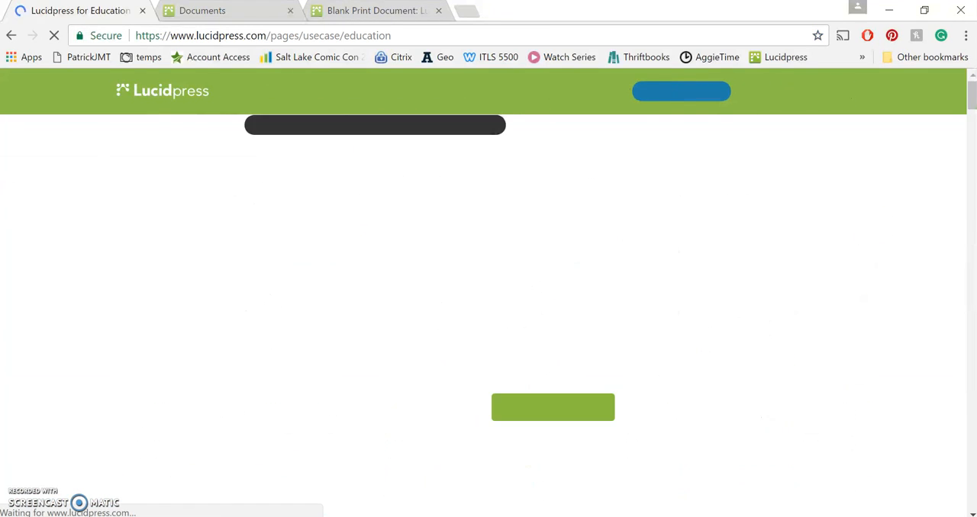
Find the section about free access for individual teachers and students on the education page
{"action": "scroll", "coordinate": [809, 277], "scroll_direction": "down", "scroll_amount": 15}
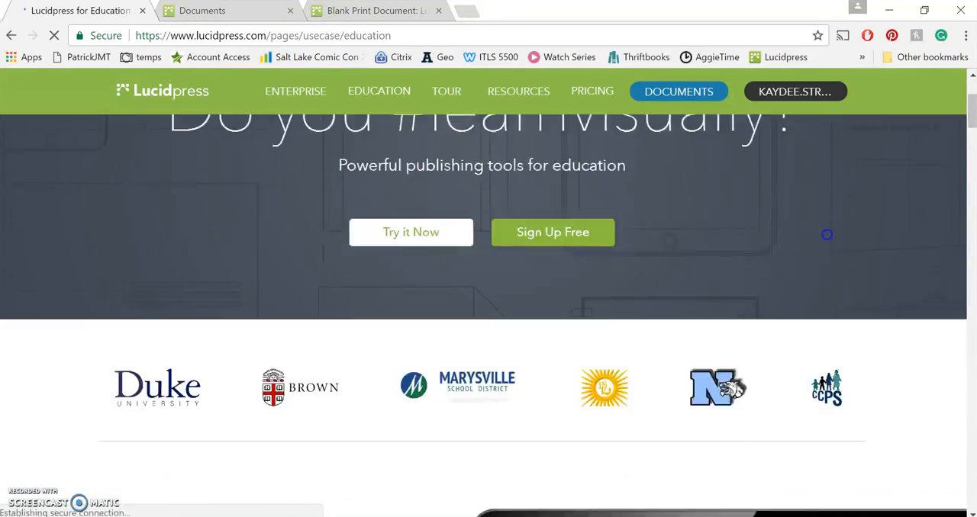
{"action": "scroll", "coordinate": [809, 277], "scroll_direction": "down", "scroll_amount": 15}
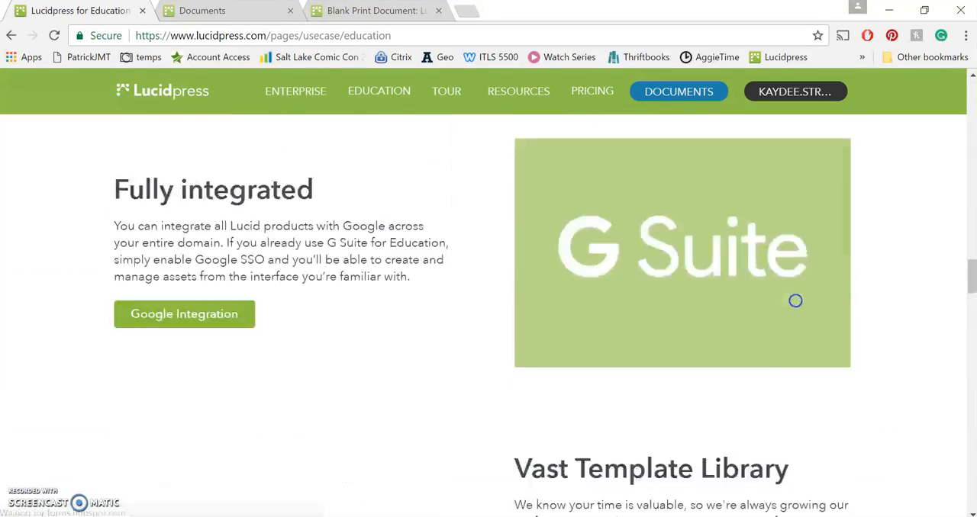
{"action": "scroll", "coordinate": [787, 297], "scroll_direction": "down", "scroll_amount": 10}
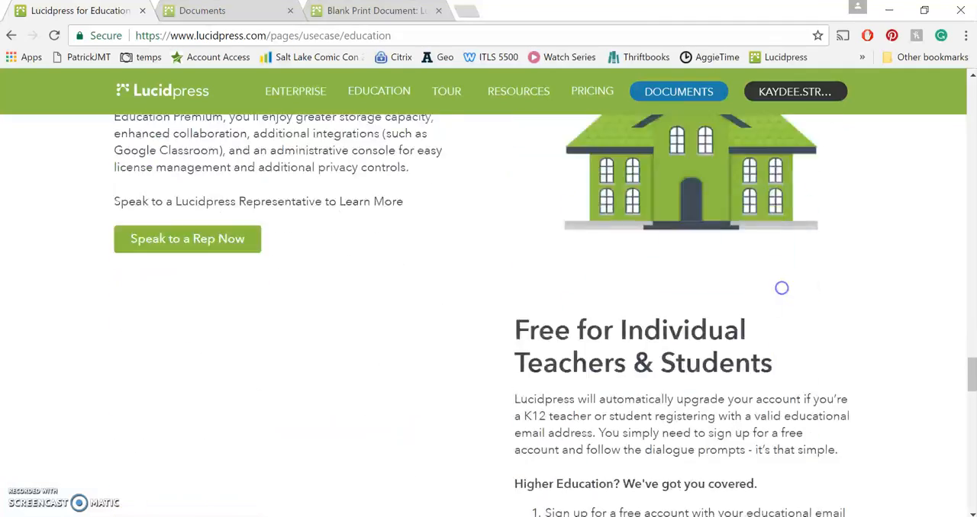
{"action": "scroll", "coordinate": [774, 438], "scroll_direction": "up", "scroll_amount": 3}
{"action": "scroll", "coordinate": [773, 438], "scroll_direction": "up", "scroll_amount": 3}
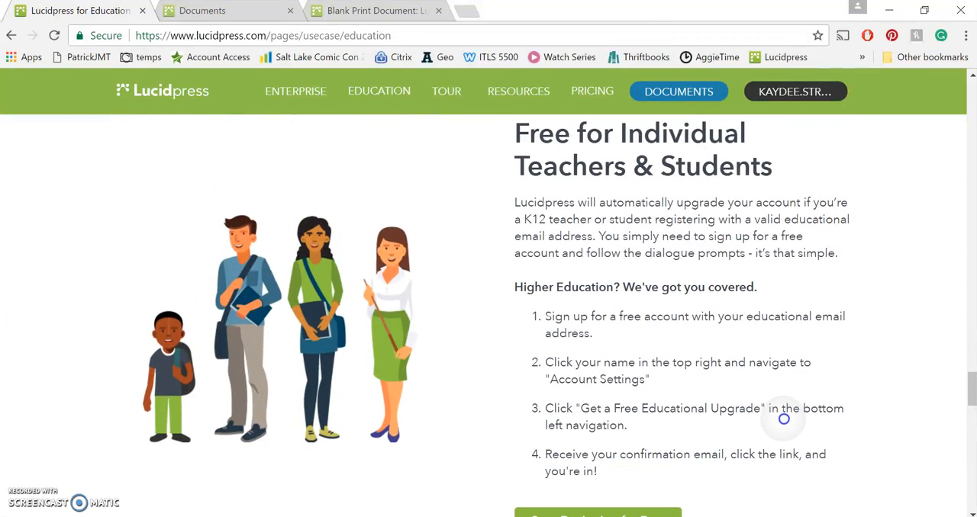
{"action": "scroll", "coordinate": [783, 412], "scroll_direction": "down", "scroll_amount": 1}
{"action": "scroll", "coordinate": [784, 397], "scroll_direction": "down", "scroll_amount": 1}
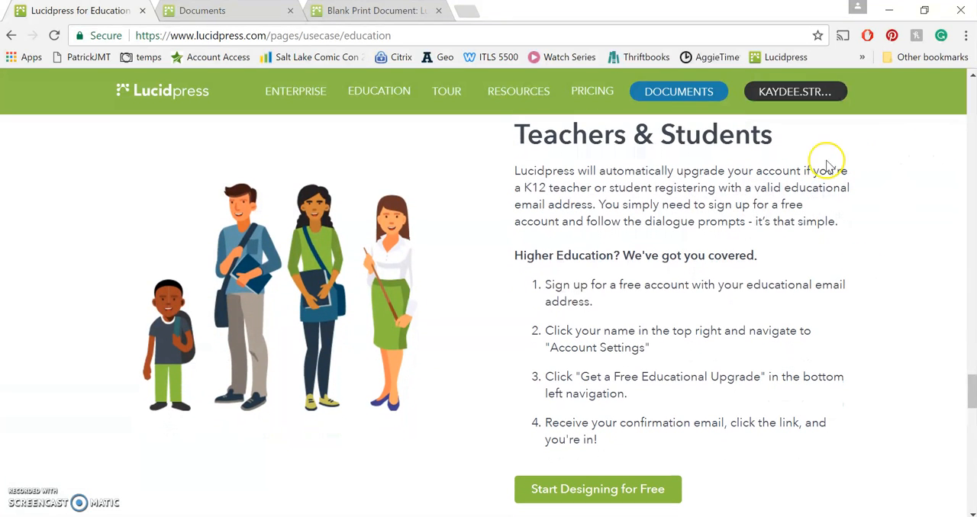
Highlight the K12 eligibility condition in the free-access section, and check the account menu for the user settings entry
{"action": "left_click_drag", "start_coordinate": [827, 171], "coordinate": [599, 206]}
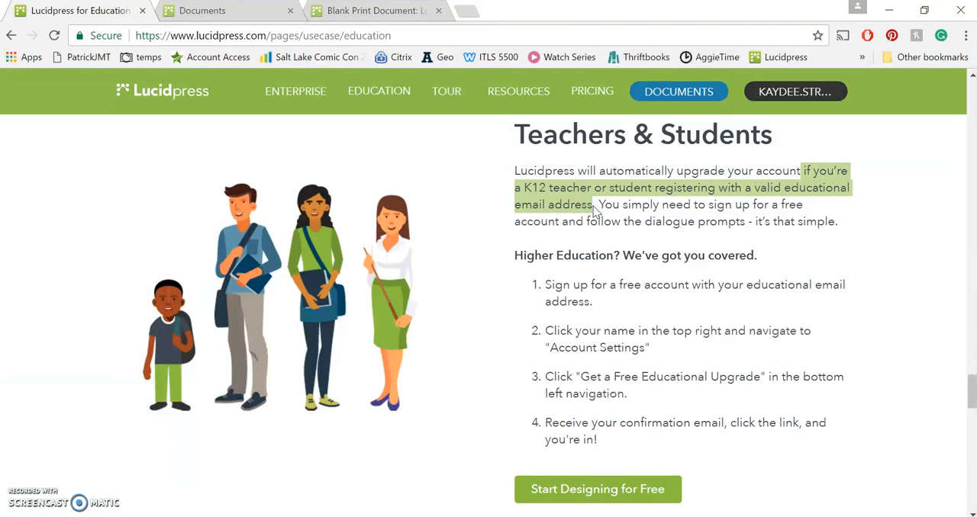
{"action": "left_click", "coordinate": [675, 361]}
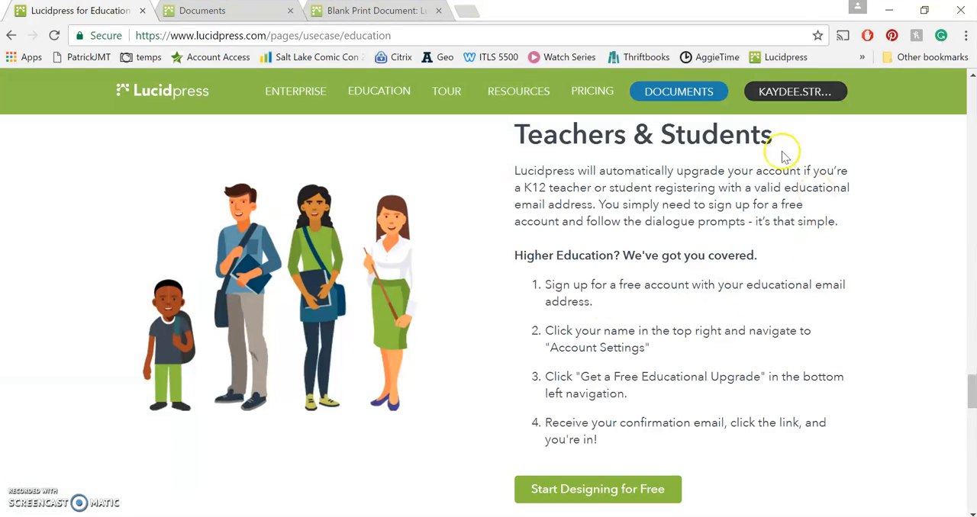
{"action": "left_click", "coordinate": [788, 100]}
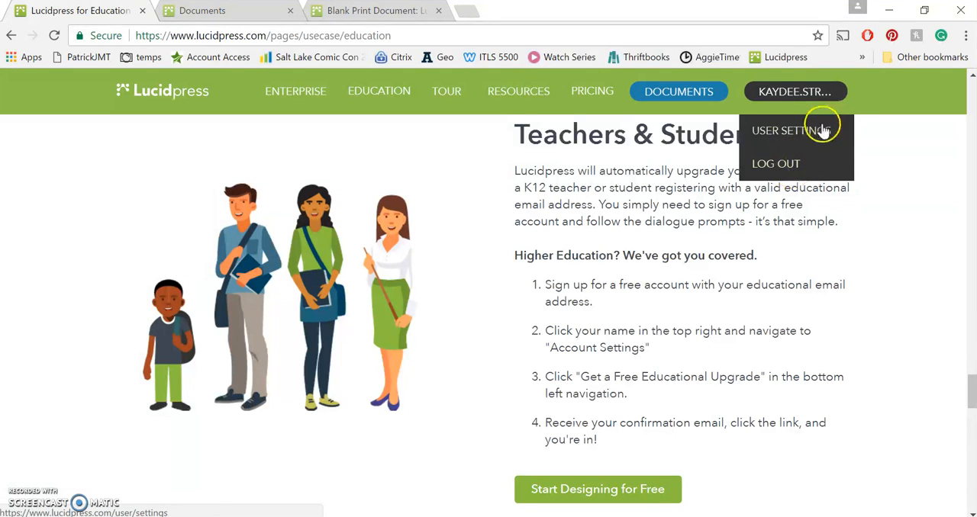
{"action": "left_click", "coordinate": [600, 385]}
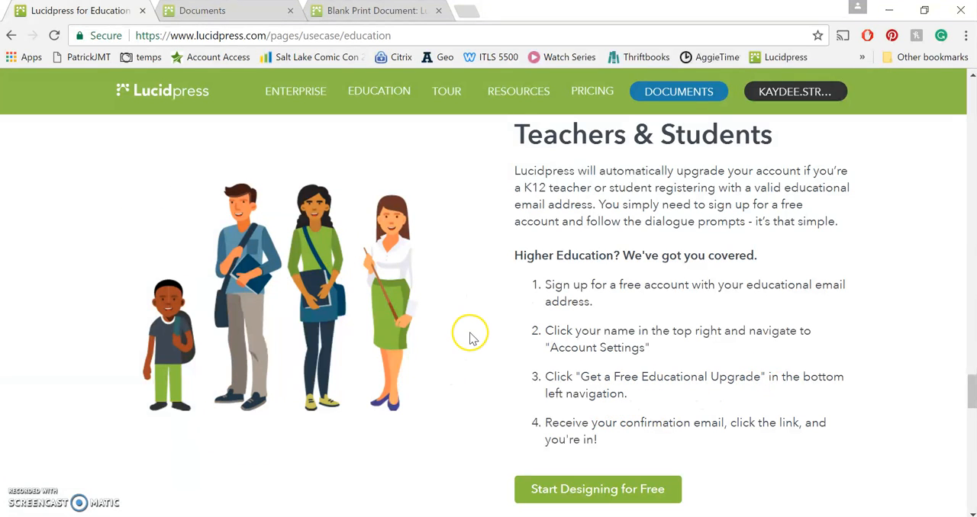
Go to the documents page and bring up the template gallery for a new print document
{"action": "left_click", "coordinate": [216, 12]}
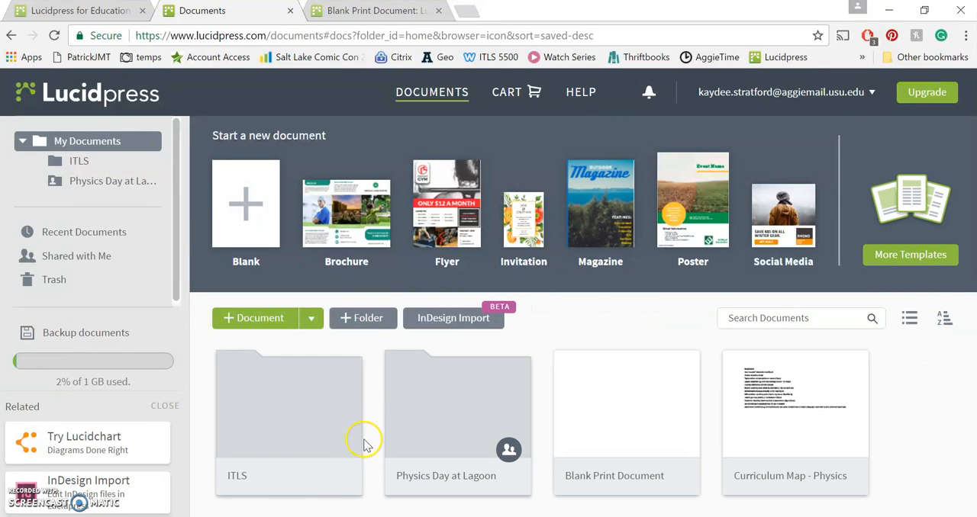
{"action": "mouse_move", "coordinate": [253, 465]}
{"action": "mouse_move", "coordinate": [458, 470]}
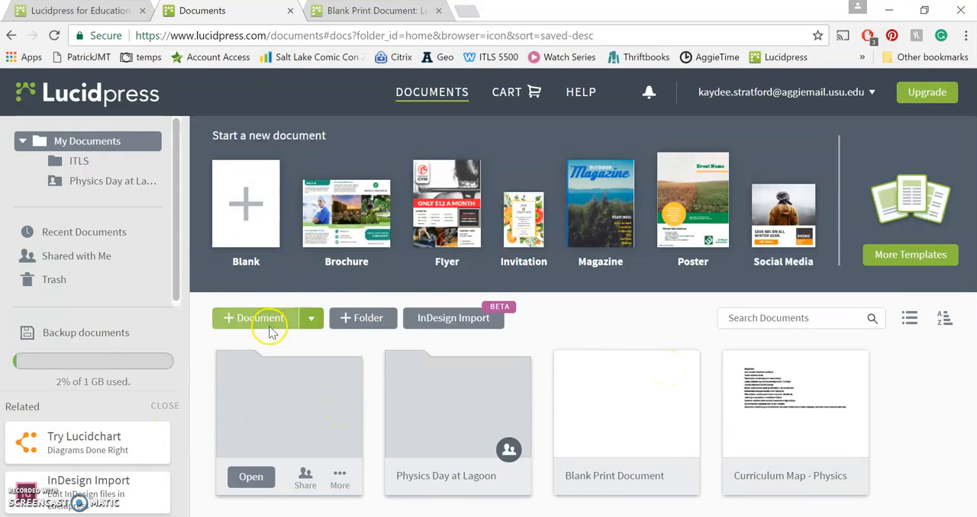
{"action": "left_click", "coordinate": [310, 321]}
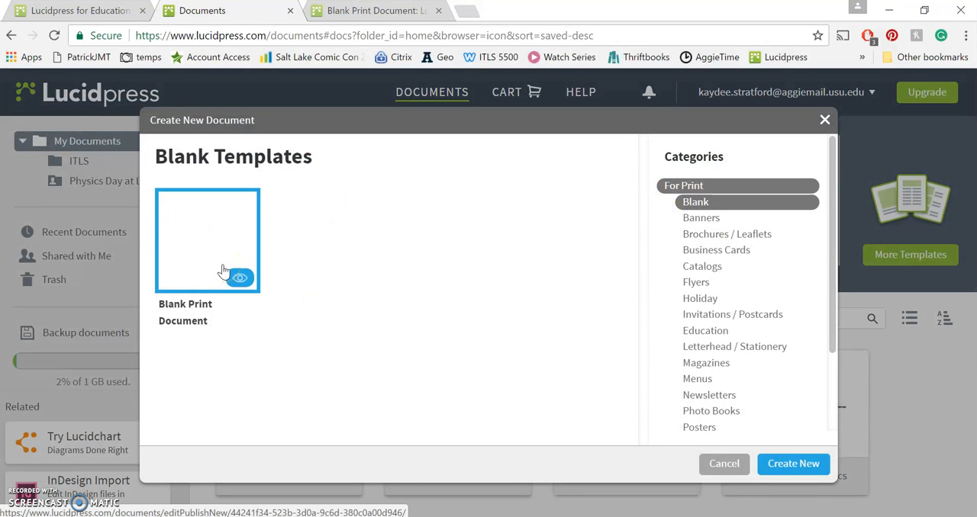
Browse the print templates for banners, brochures and leaflets, business cards, catalogs and magazines
{"action": "left_click", "coordinate": [719, 222]}
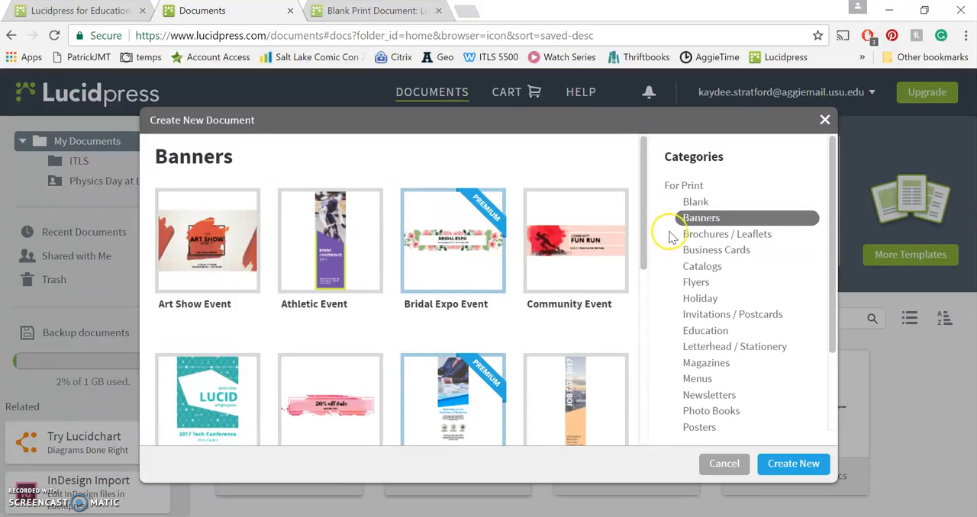
{"action": "left_click_drag", "start_coordinate": [641, 221], "coordinate": [653, 388]}
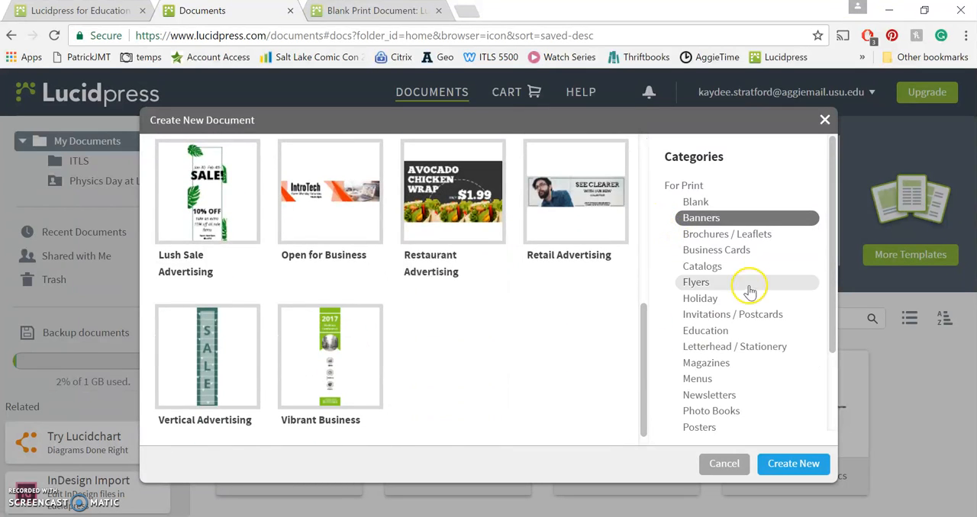
{"action": "left_click", "coordinate": [750, 235]}
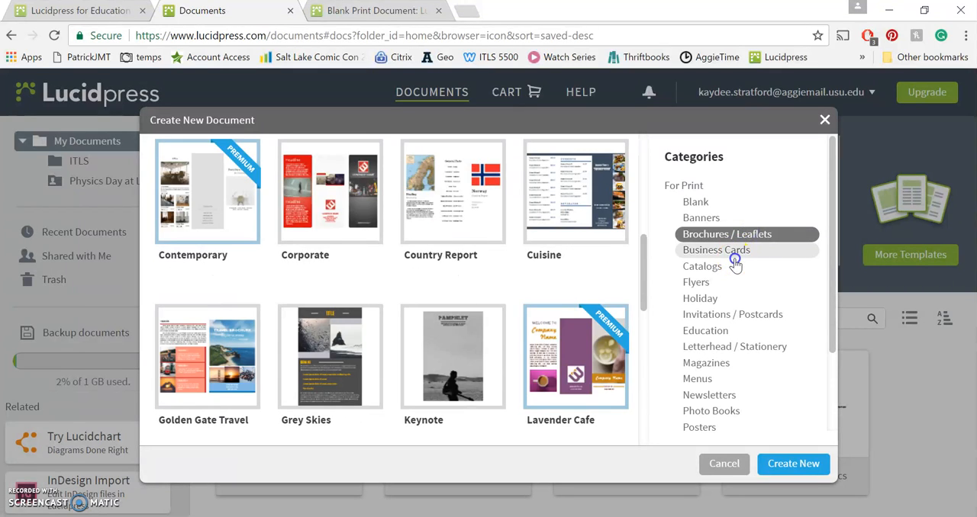
{"action": "left_click", "coordinate": [732, 253]}
{"action": "left_click", "coordinate": [717, 269]}
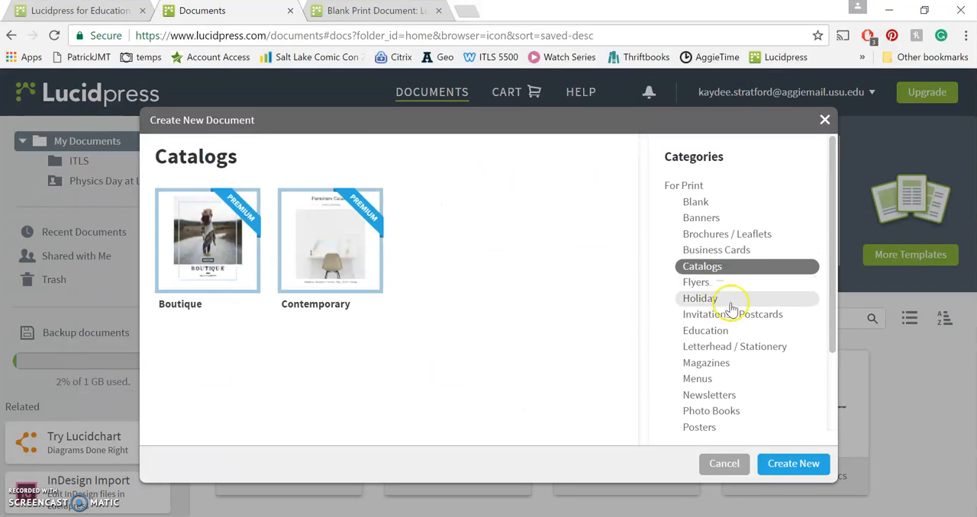
{"action": "left_click", "coordinate": [723, 366]}
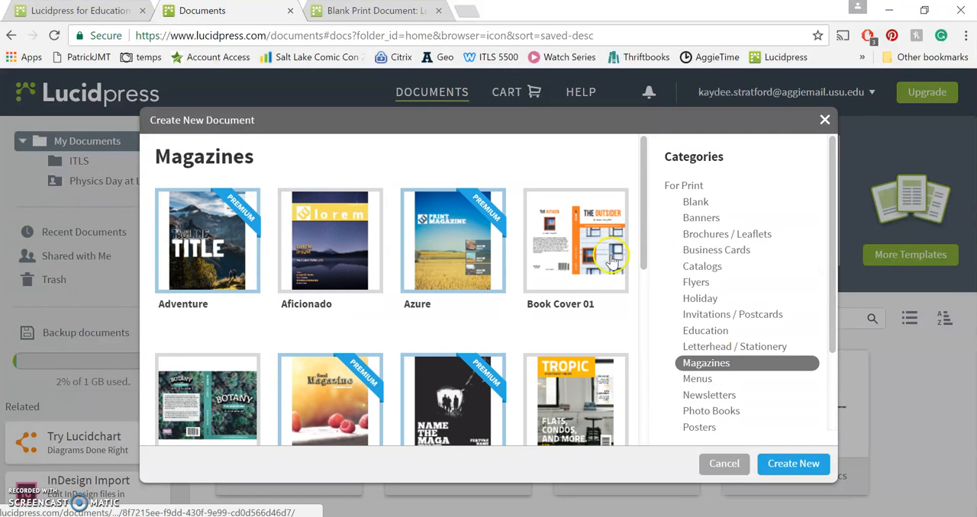
{"action": "left_click_drag", "start_coordinate": [647, 221], "coordinate": [665, 210]}
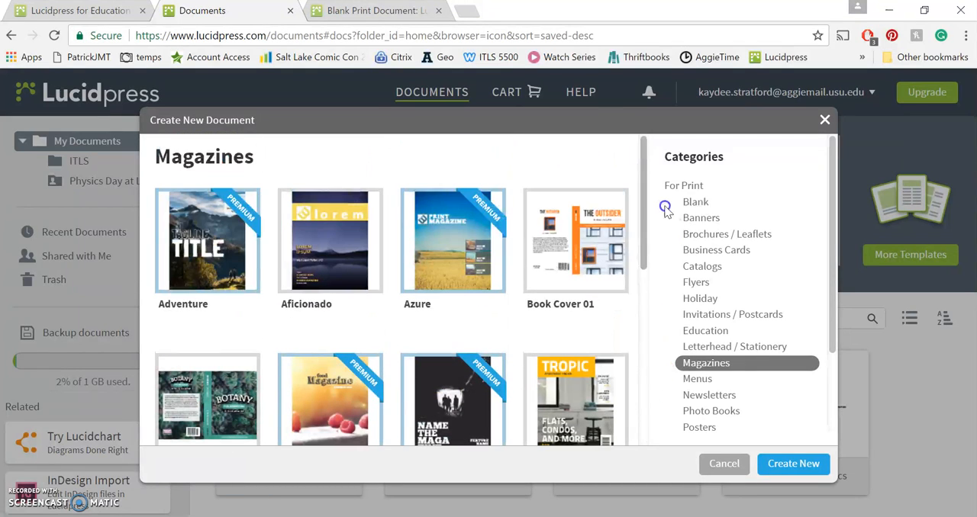
Preview all pages of the Blossoms newsletter template, and close the gallery without creating a document
{"action": "left_click", "coordinate": [710, 396]}
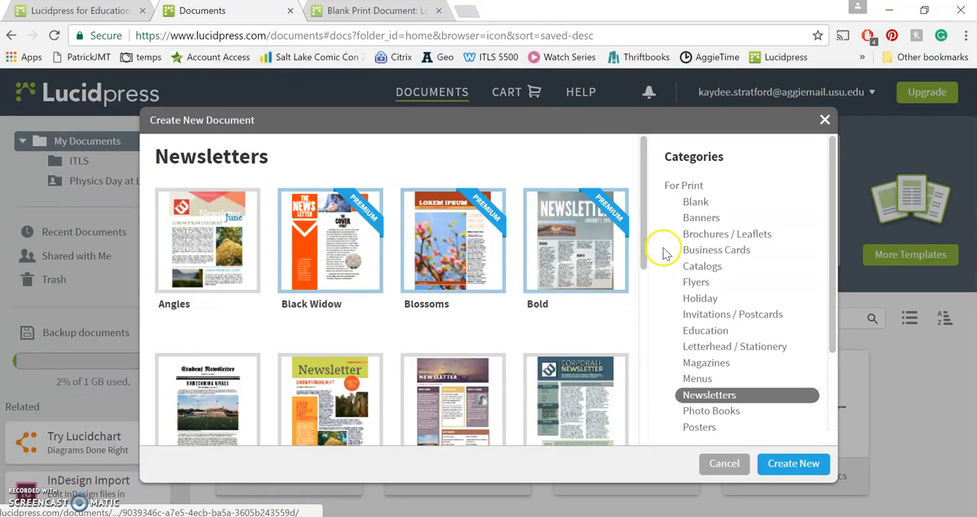
{"action": "scroll", "coordinate": [647, 243], "scroll_direction": "down", "scroll_amount": 1}
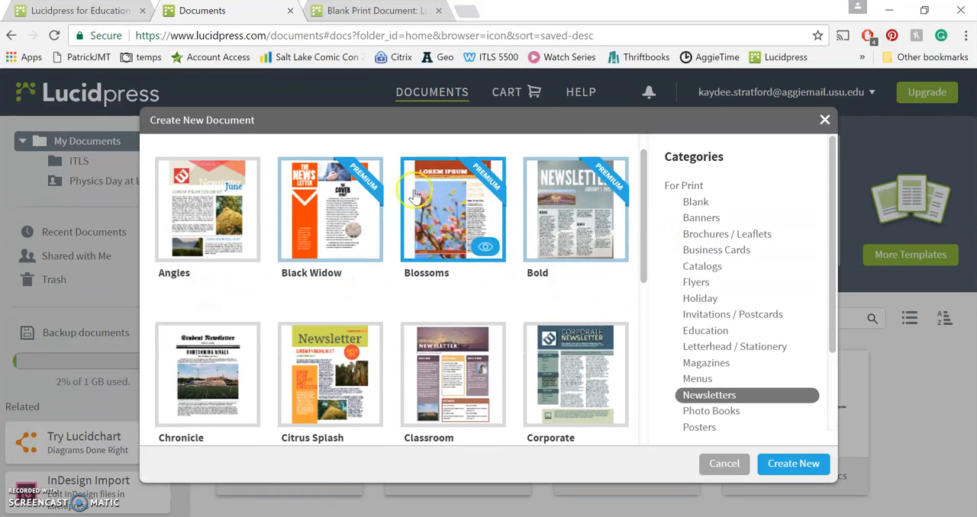
{"action": "double_click", "coordinate": [480, 236]}
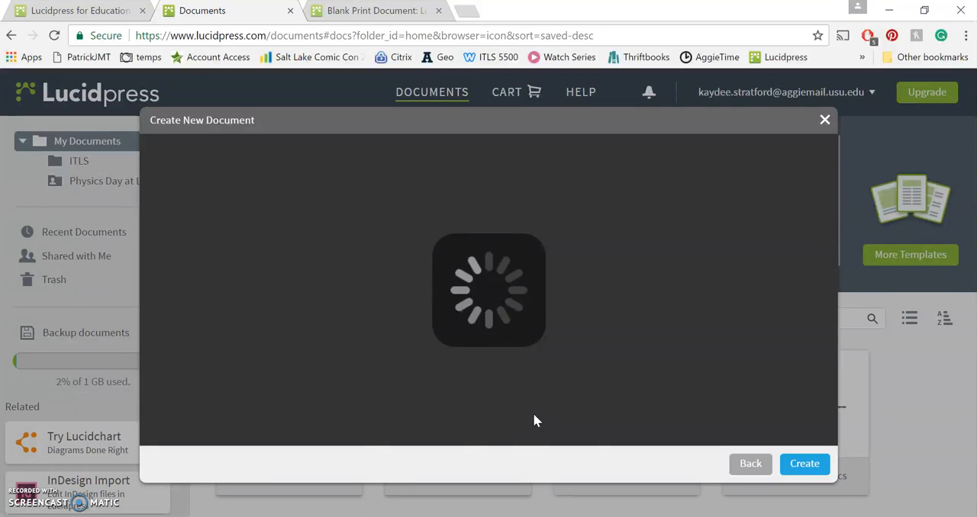
{"action": "left_click", "coordinate": [381, 378]}
{"action": "left_click", "coordinate": [528, 421]}
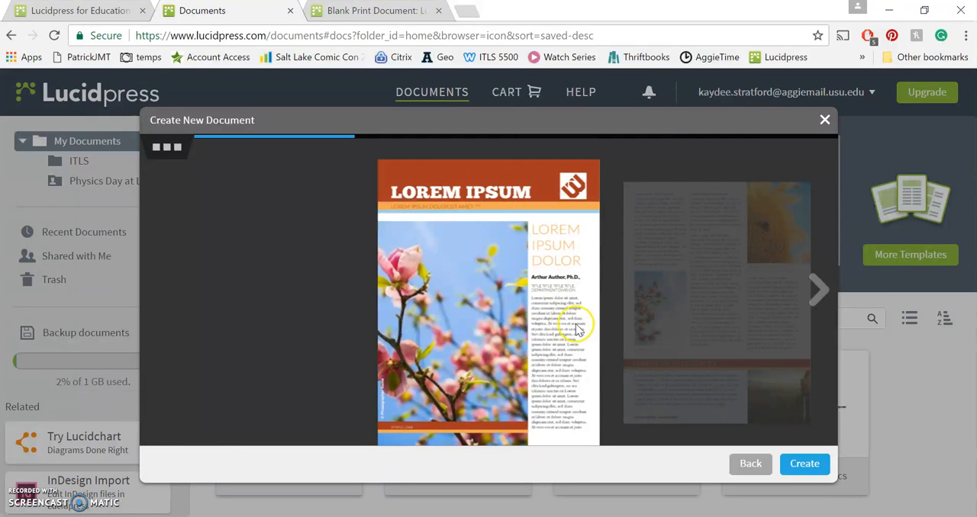
{"action": "left_click", "coordinate": [816, 299]}
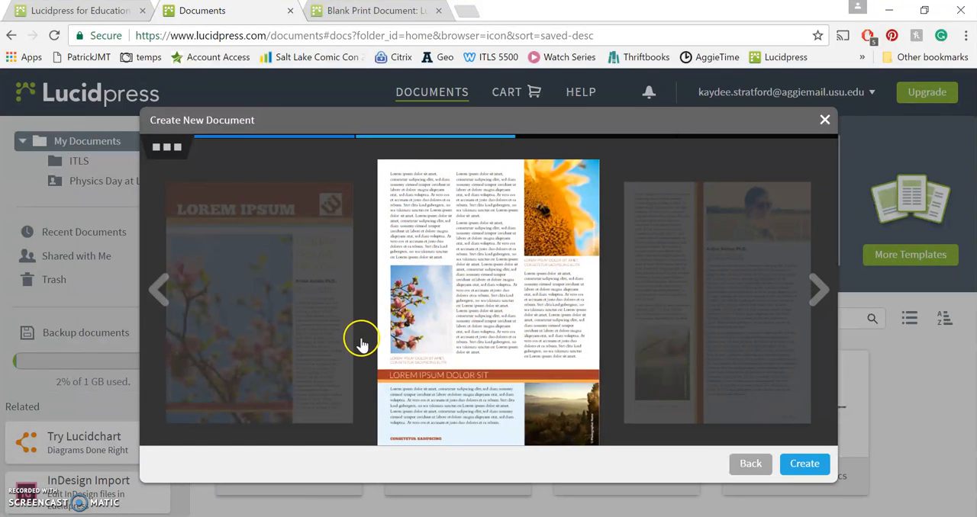
{"action": "left_click", "coordinate": [813, 295]}
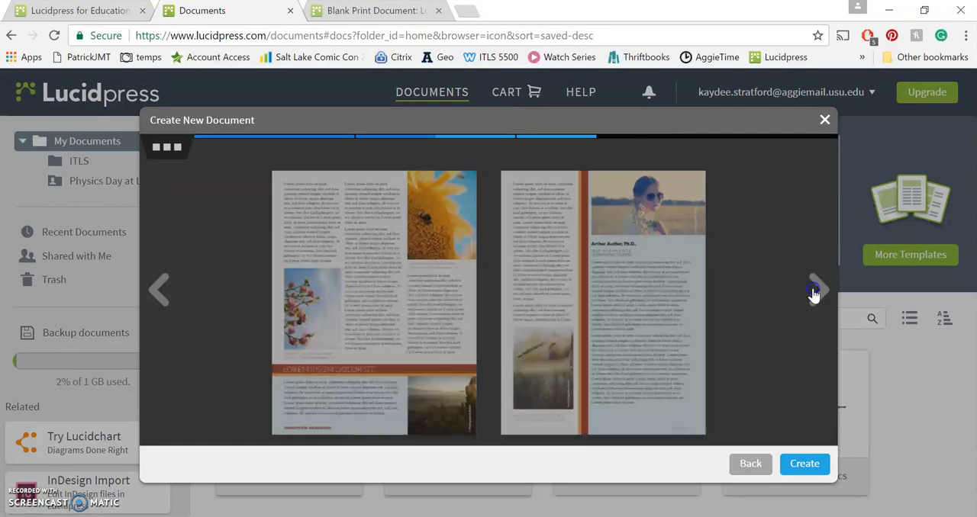
{"action": "left_click", "coordinate": [813, 293]}
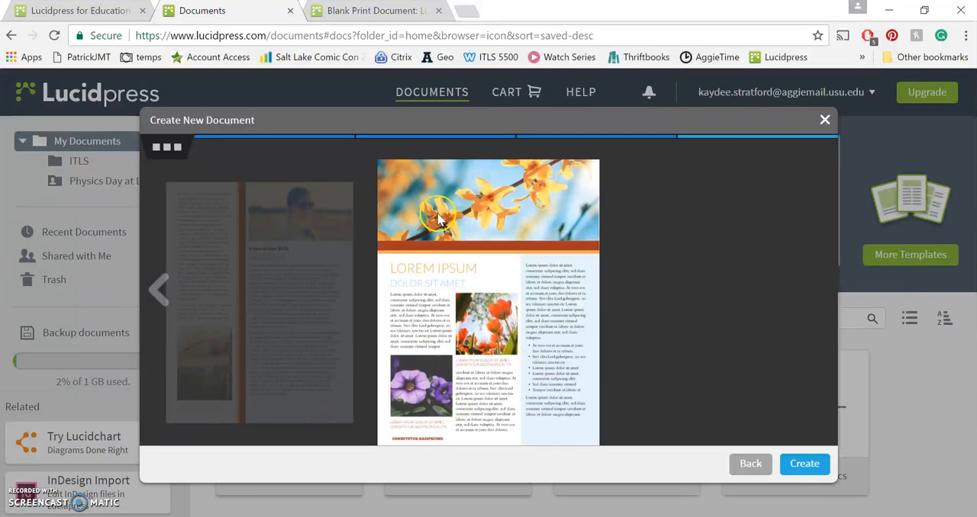
{"action": "left_click", "coordinate": [826, 120]}
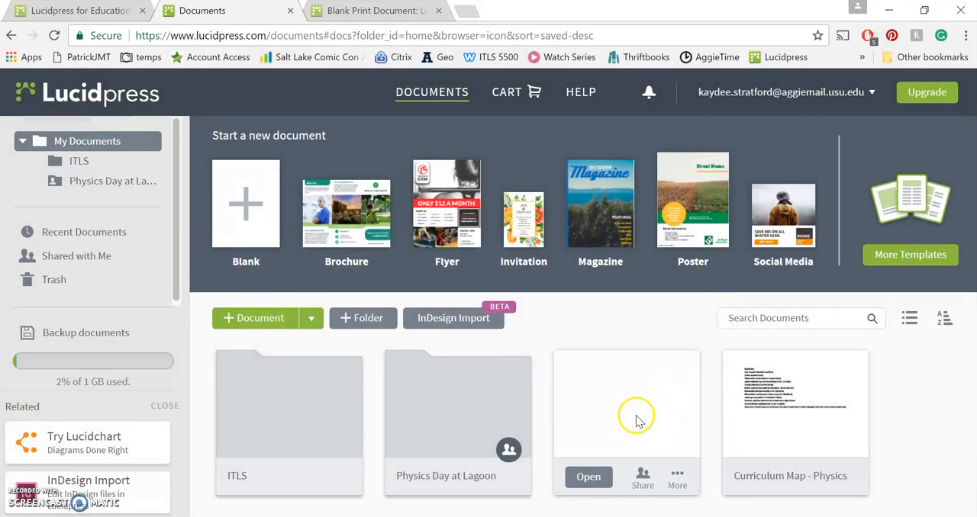
Open the bubbl.us newsletter from the ITLS folder for editing
{"action": "double_click", "coordinate": [281, 412]}
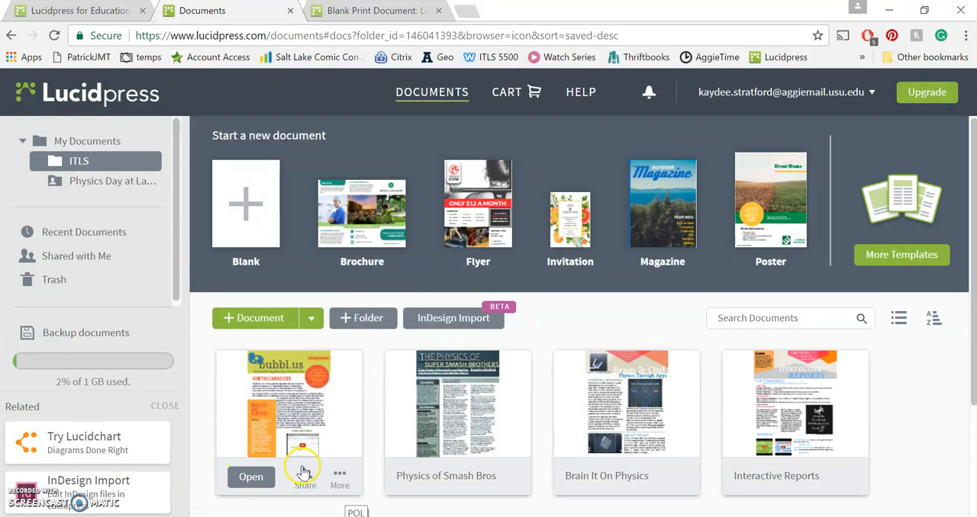
{"action": "left_click", "coordinate": [251, 479]}
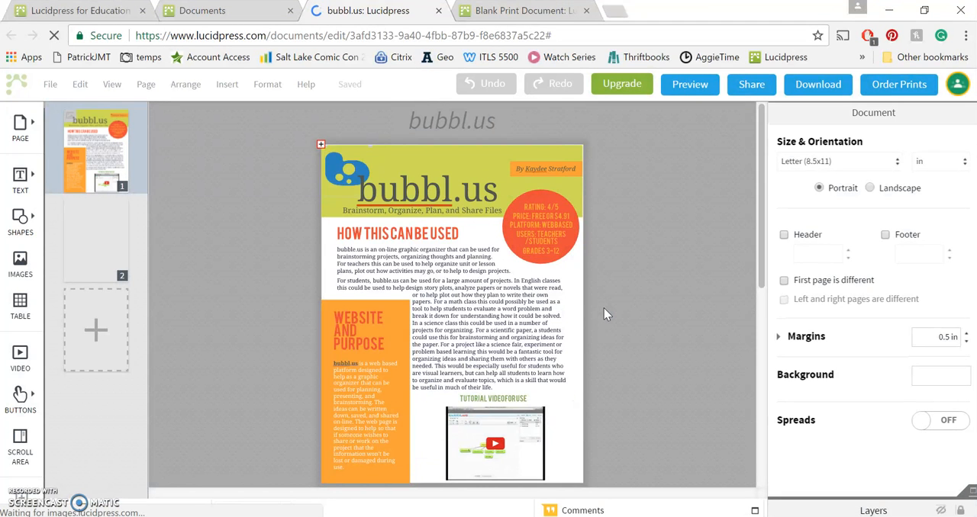
Try moving the green header rectangle on page 1 down and to the right, and undo the move
{"action": "left_click", "coordinate": [484, 155]}
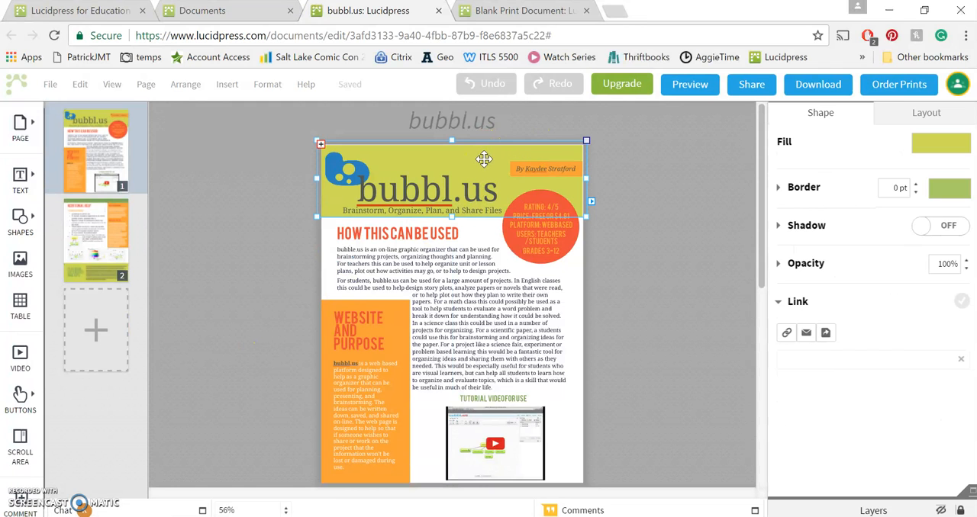
{"action": "mouse_move", "coordinate": [484, 161]}
{"action": "left_mouse_down"}
{"action": "mouse_move", "coordinate": [480, 131]}
{"action": "mouse_move", "coordinate": [611, 148]}
{"action": "mouse_move", "coordinate": [266, 255]}
{"action": "mouse_move", "coordinate": [571, 227]}
{"action": "mouse_move", "coordinate": [495, 308]}
{"action": "mouse_move", "coordinate": [451, 192]}
{"action": "mouse_move", "coordinate": [477, 275]}
{"action": "mouse_move", "coordinate": [447, 145]}
{"action": "mouse_move", "coordinate": [477, 154]}
{"action": "left_mouse_up"}
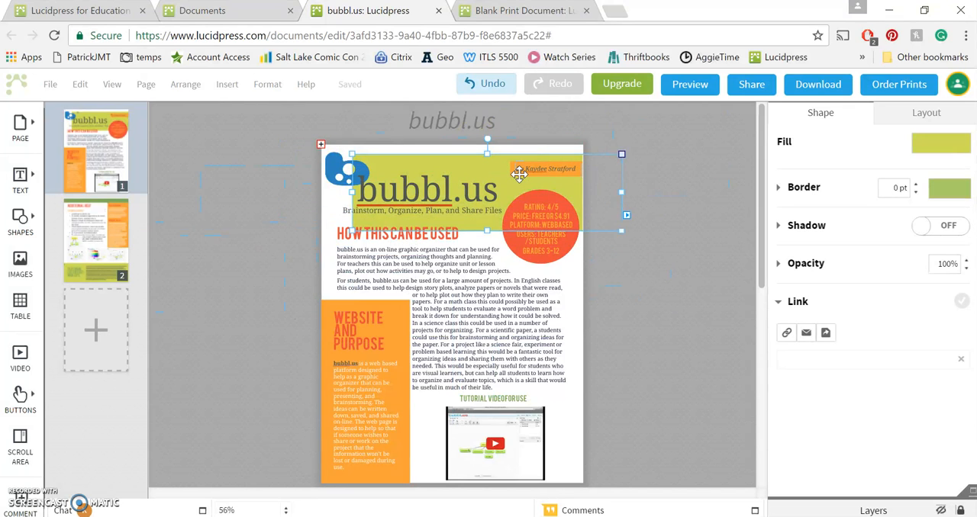
{"action": "key", "text": "ctrl+z"}
Select the red rating circle on page 1 and open its text for editing
{"action": "left_click", "coordinate": [567, 244]}
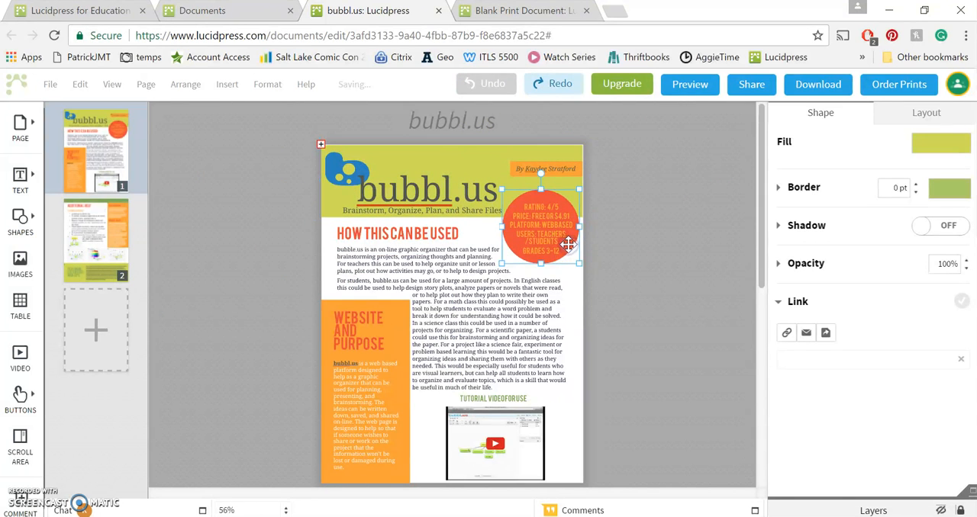
{"action": "double_click", "coordinate": [565, 243]}
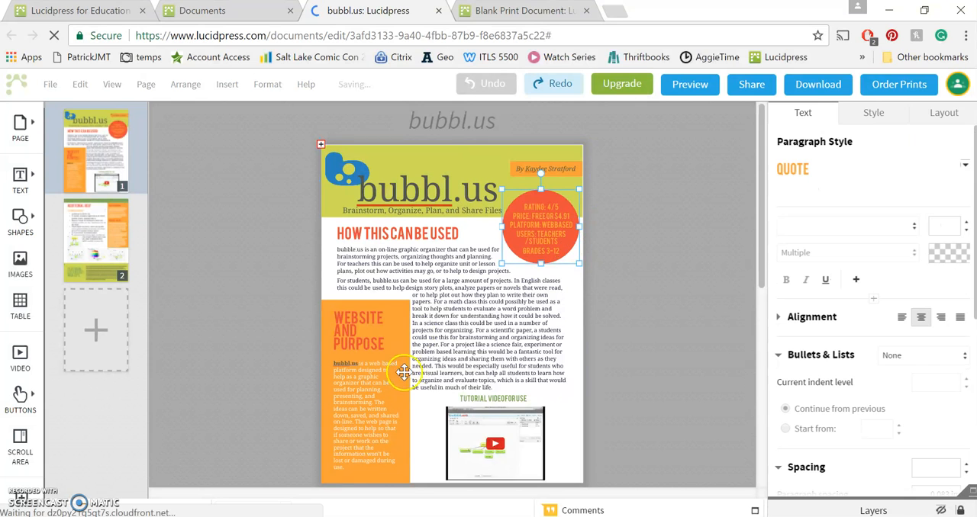
Duplicate page 2 of the newsletter, and delete the duplicated page
{"action": "left_click", "coordinate": [98, 222]}
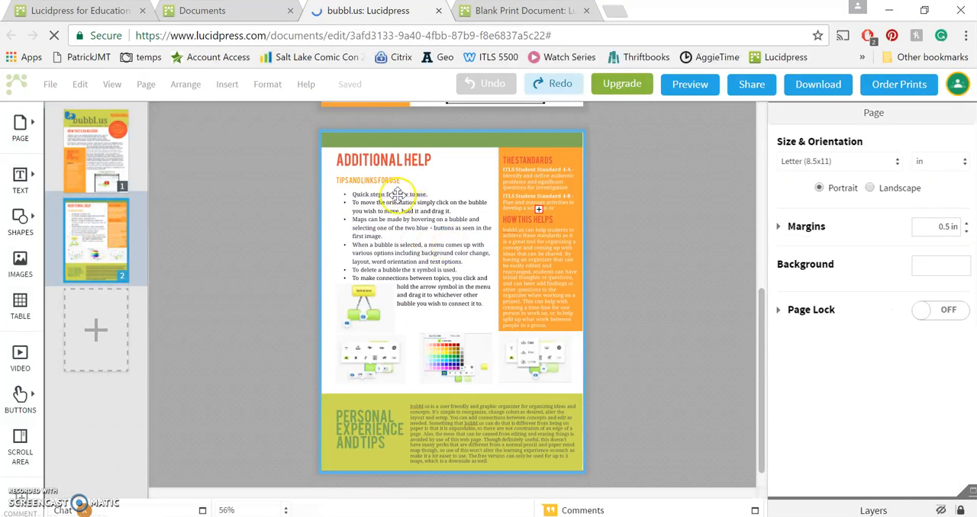
{"action": "left_click", "coordinate": [432, 219]}
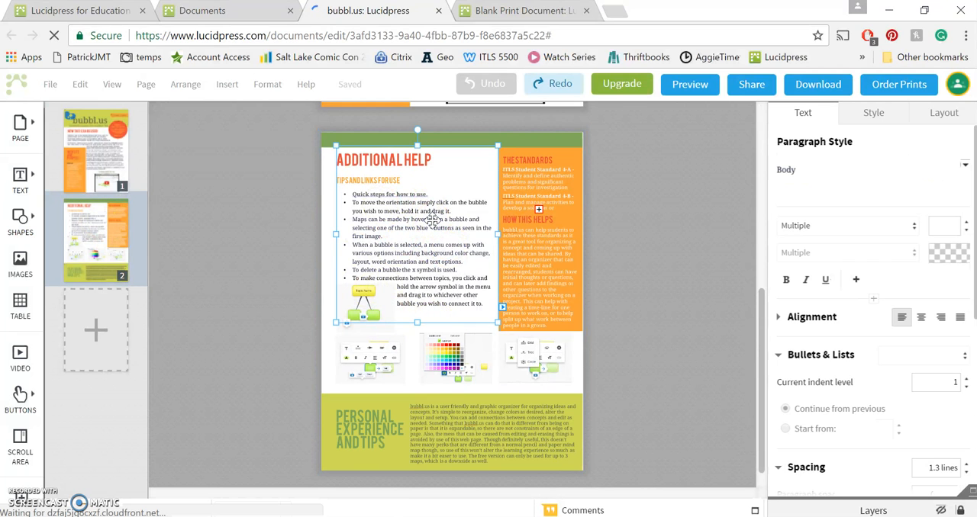
{"action": "left_click", "coordinate": [119, 217]}
{"action": "right_click", "coordinate": [120, 217]}
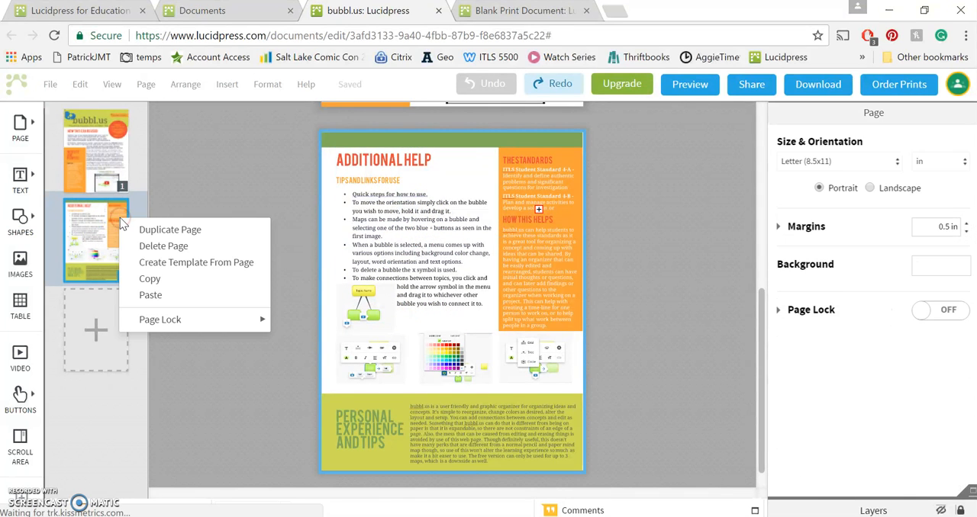
{"action": "left_click", "coordinate": [138, 232]}
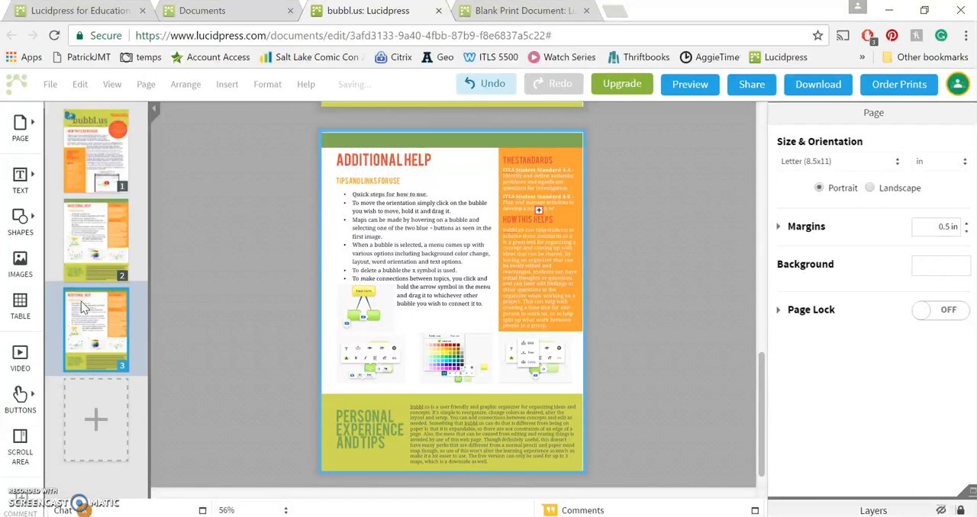
{"action": "key", "text": "Delete"}
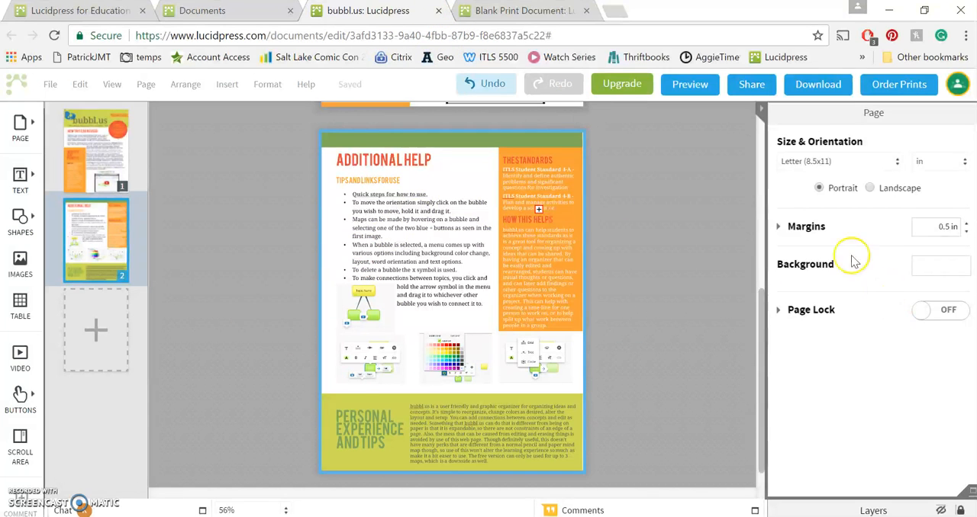
Preview several document colors on the Tips and Links text box of page 2, and leave the color choice without applying one
{"action": "left_click", "coordinate": [382, 162]}
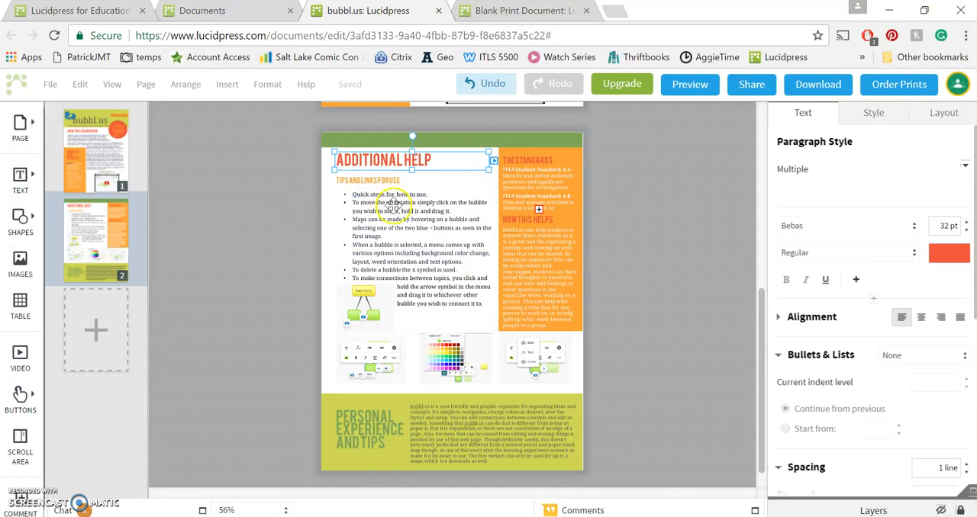
{"action": "left_click", "coordinate": [398, 210]}
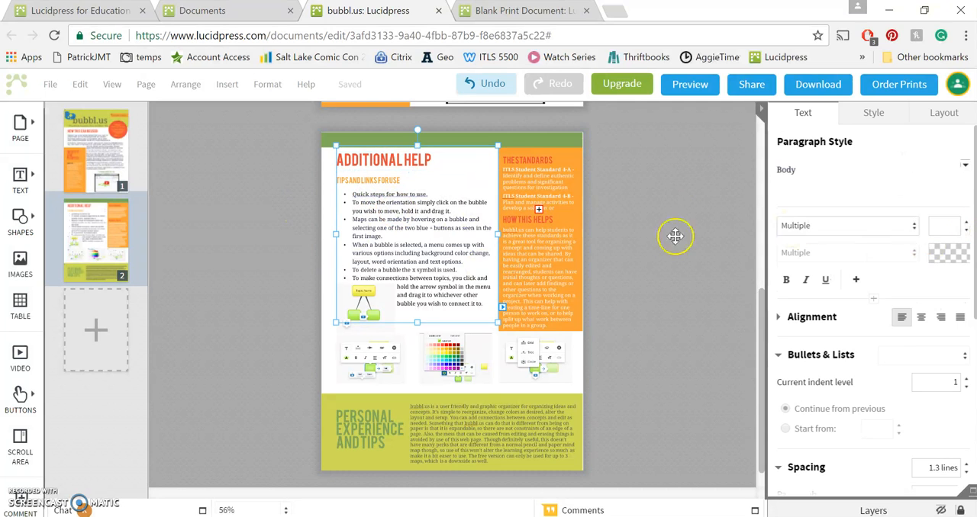
{"action": "left_click", "coordinate": [945, 259]}
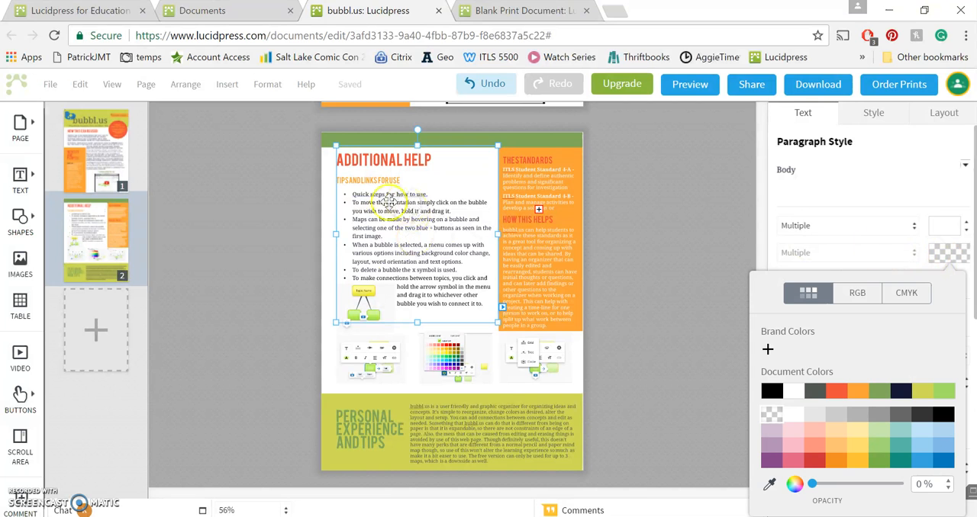
{"action": "left_click", "coordinate": [838, 414]}
{"action": "left_click", "coordinate": [810, 392]}
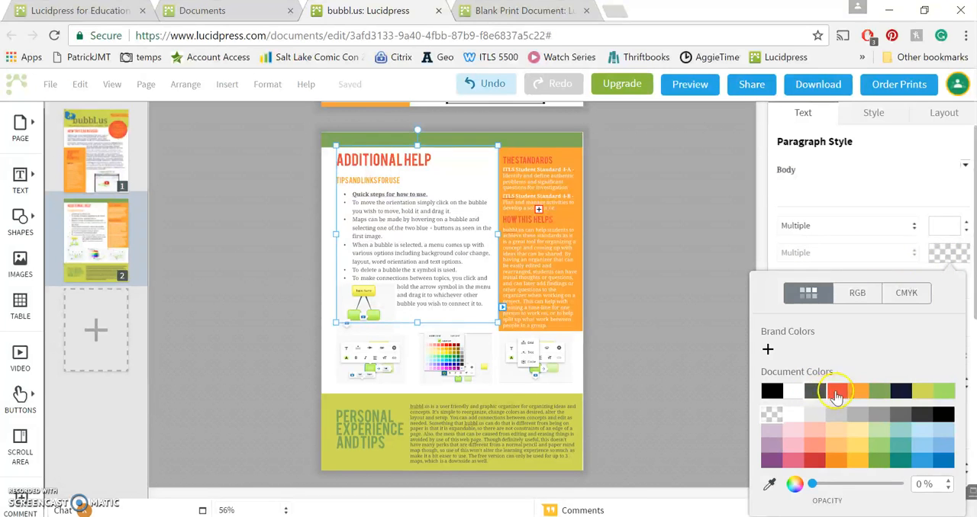
{"action": "left_click", "coordinate": [901, 391]}
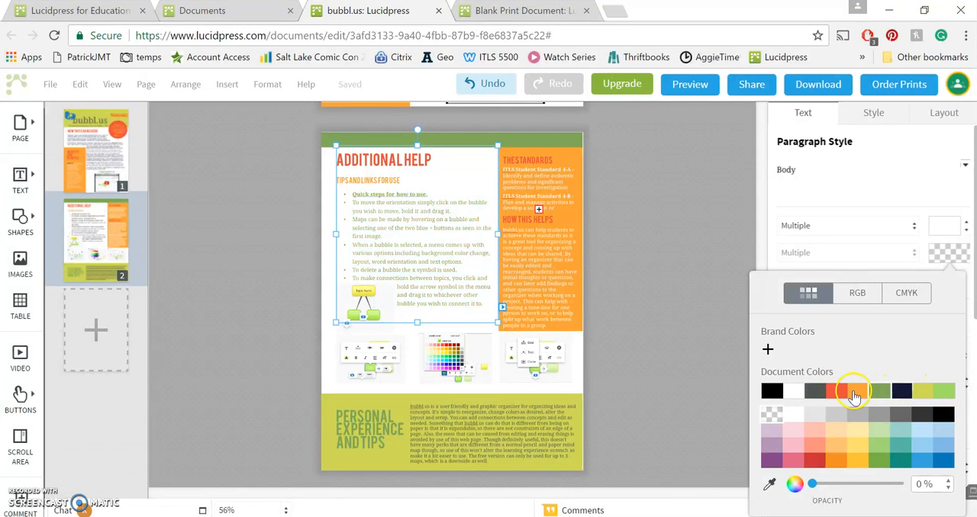
{"action": "left_click", "coordinate": [677, 383]}
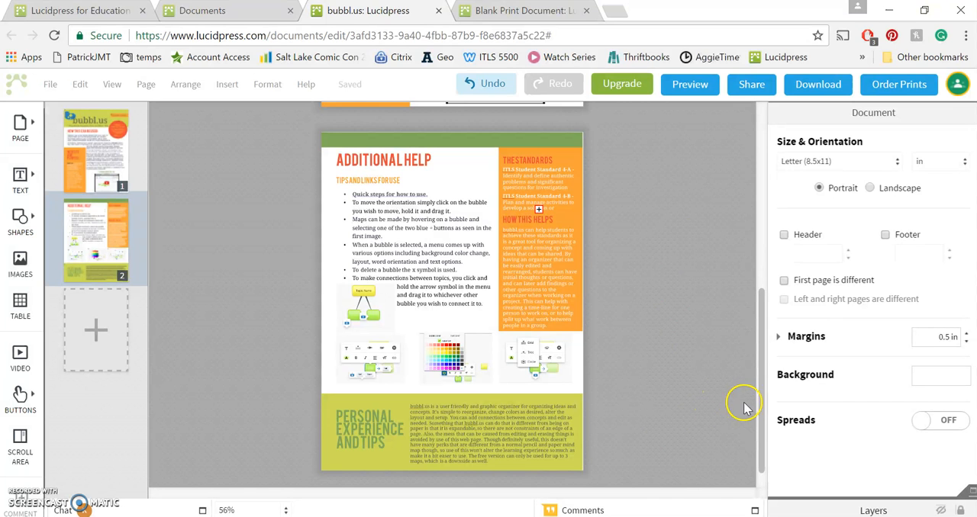
Return to page 1 and examine the document title and the style and layout settings of the main body text box
{"action": "left_click_drag", "start_coordinate": [764, 302], "coordinate": [761, 186]}
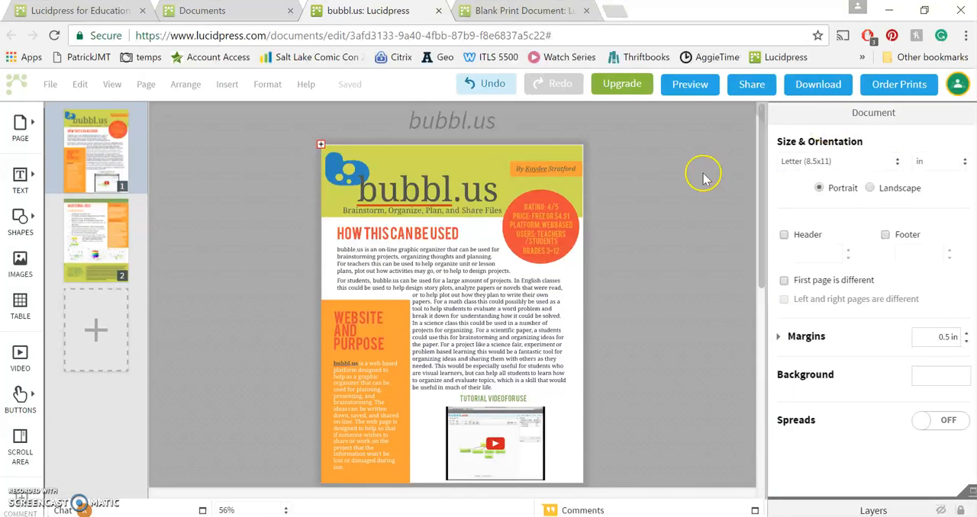
{"action": "left_click", "coordinate": [455, 124]}
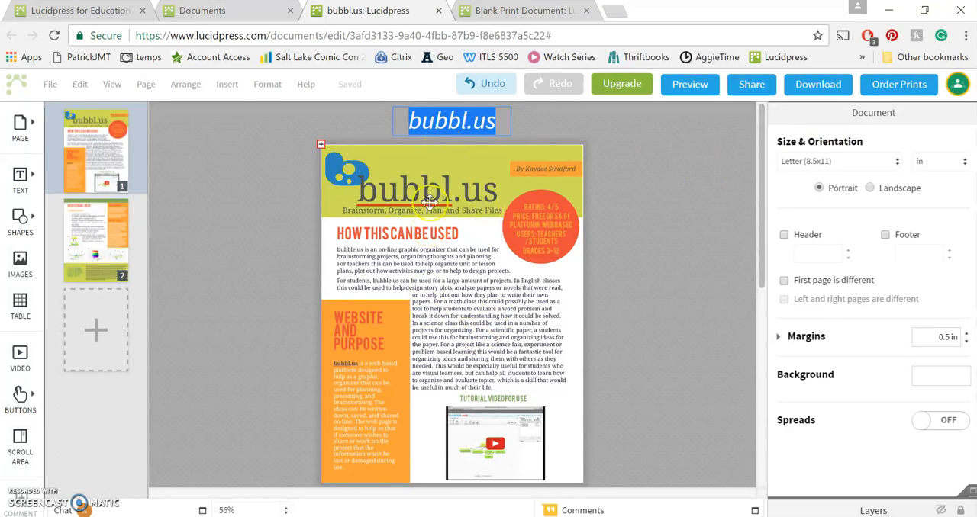
{"action": "left_click", "coordinate": [485, 296]}
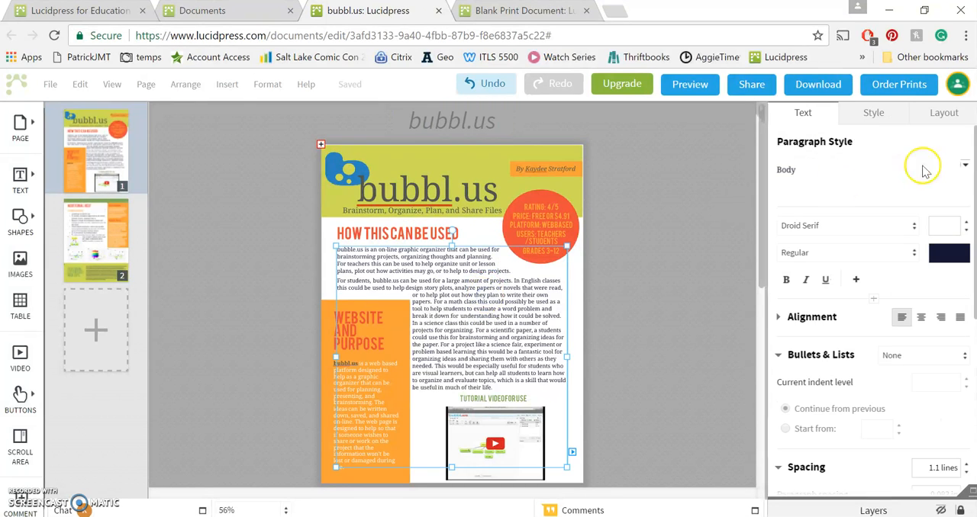
{"action": "left_click", "coordinate": [872, 113]}
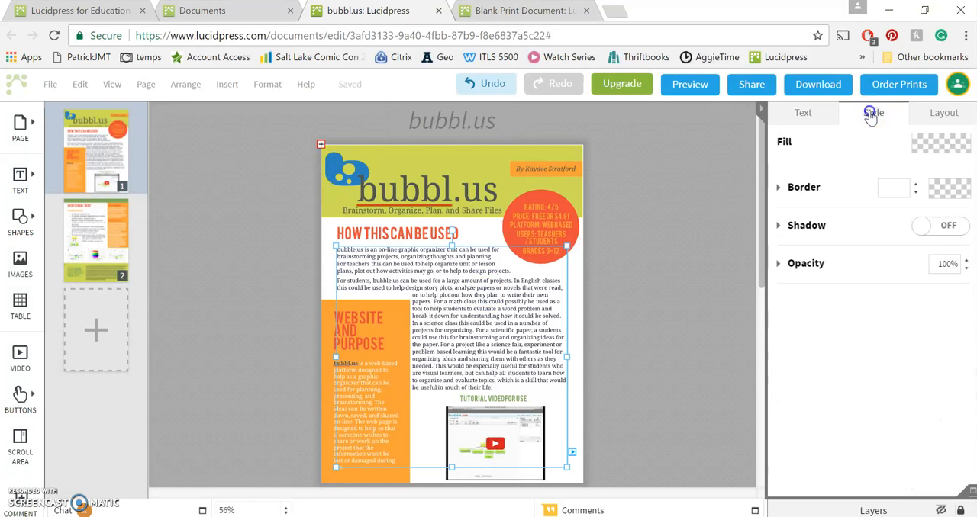
{"action": "left_click", "coordinate": [923, 113]}
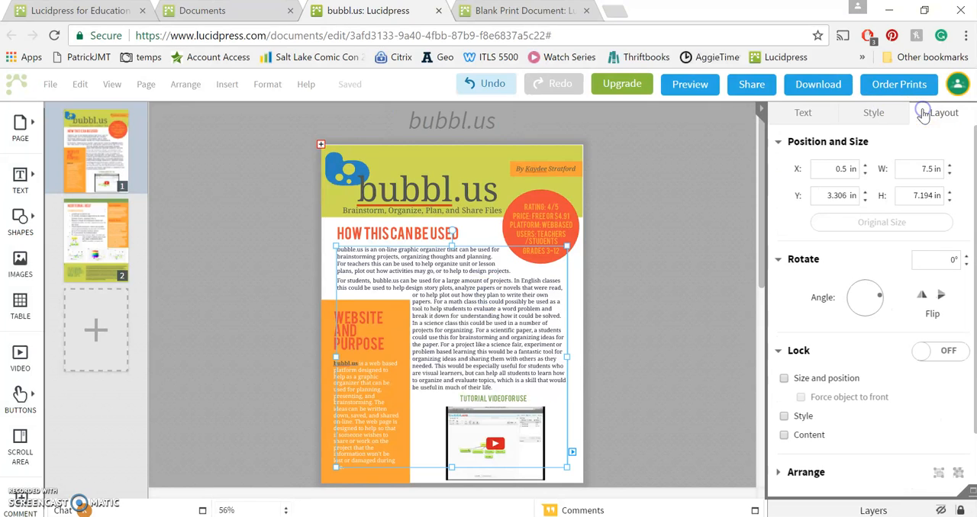
Examine the layout settings of the tutorial video and the color palette image, and the text options of the page 2 tips box
{"action": "left_click", "coordinate": [530, 441]}
{"action": "left_click_drag", "start_coordinate": [758, 233], "coordinate": [768, 395]}
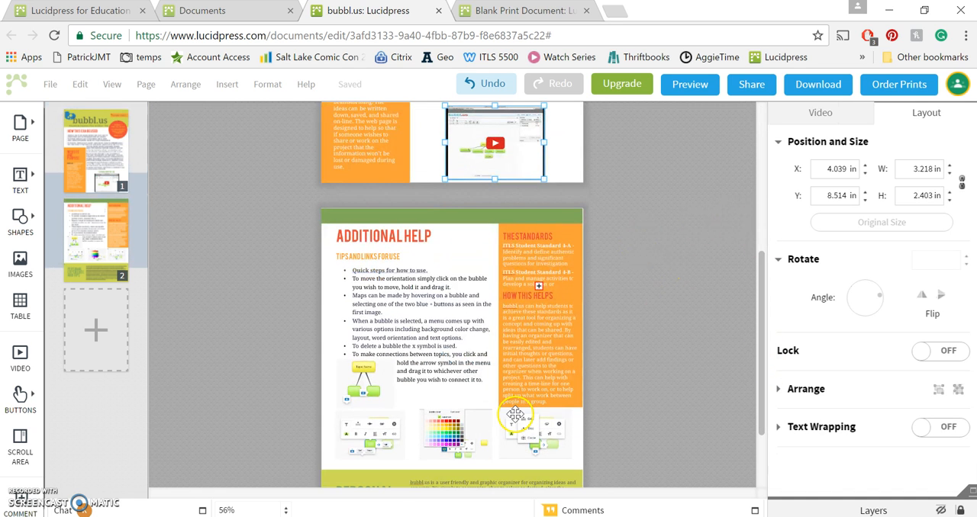
{"action": "left_click", "coordinate": [451, 427]}
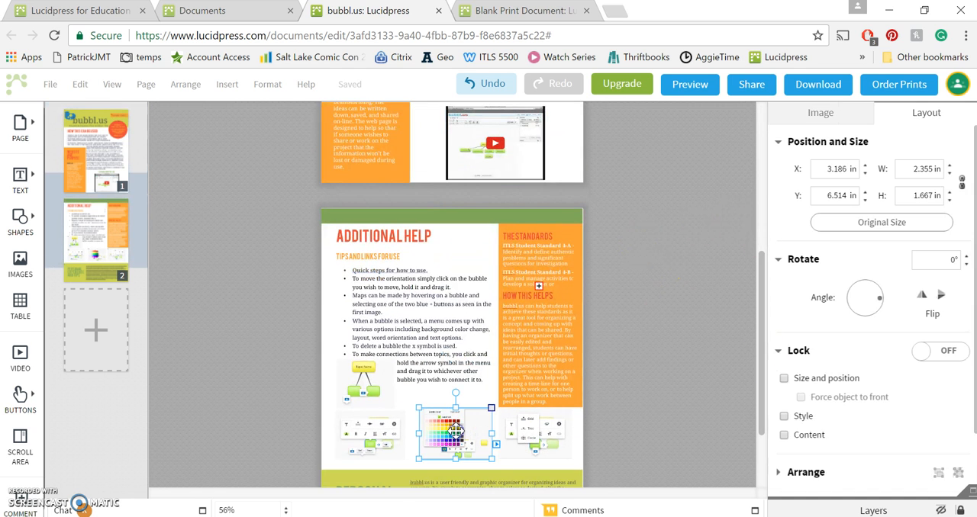
{"action": "left_click", "coordinate": [406, 296]}
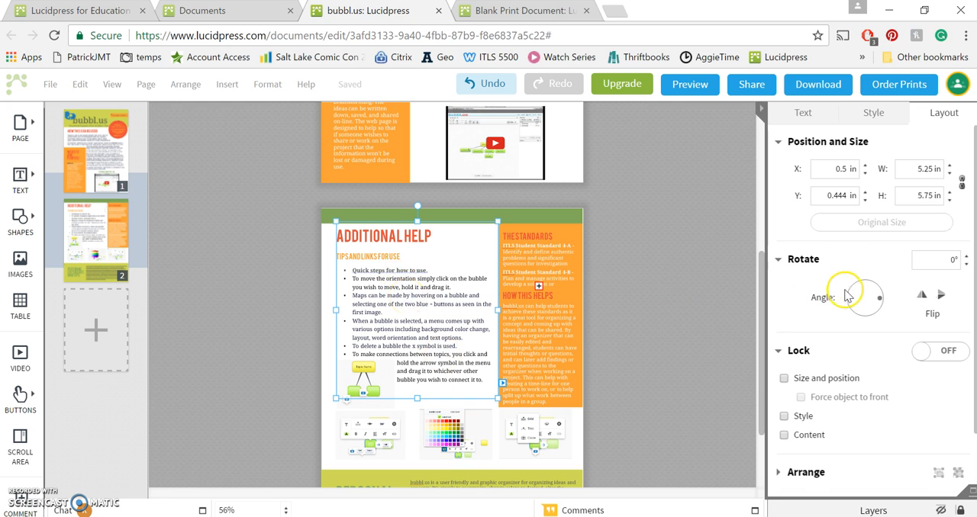
{"action": "left_click", "coordinate": [802, 112]}
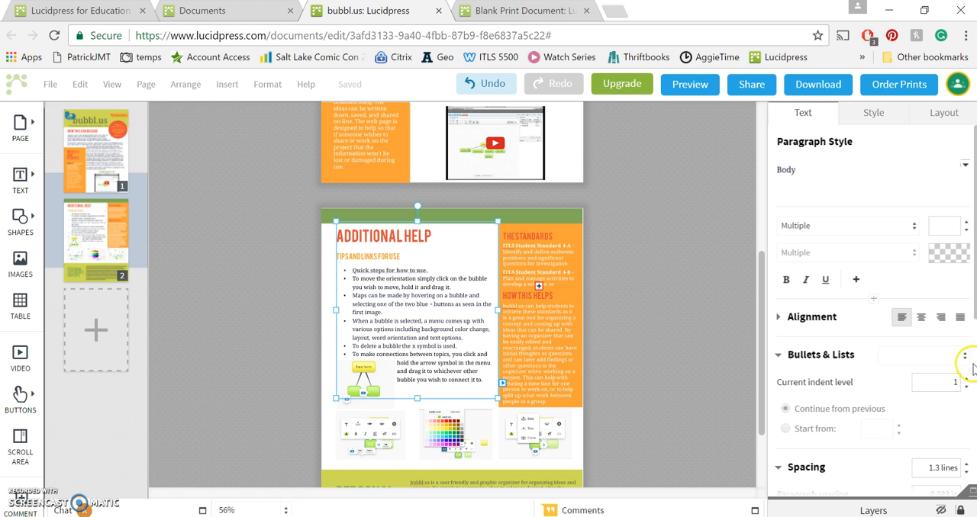
{"action": "scroll", "coordinate": [948, 201], "scroll_direction": "down", "scroll_amount": 5}
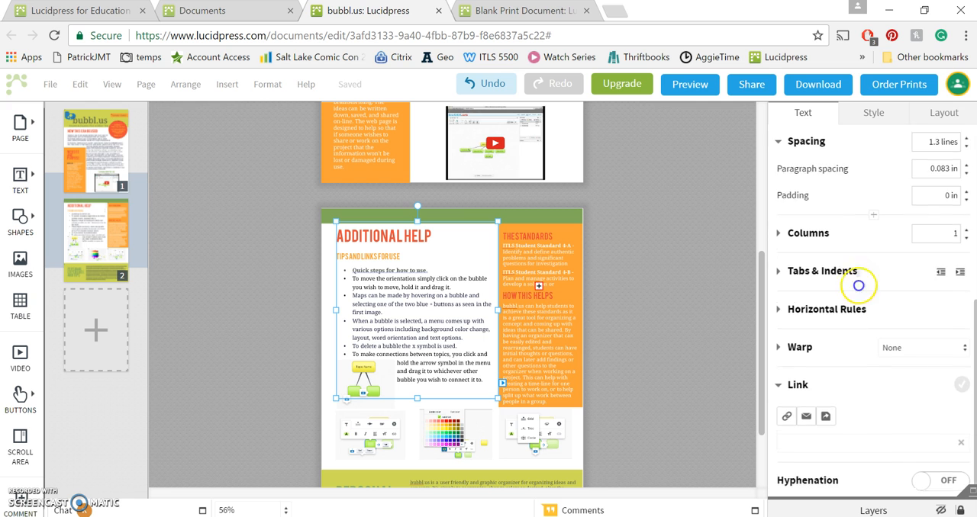
{"action": "scroll", "coordinate": [798, 284], "scroll_direction": "up", "scroll_amount": 5}
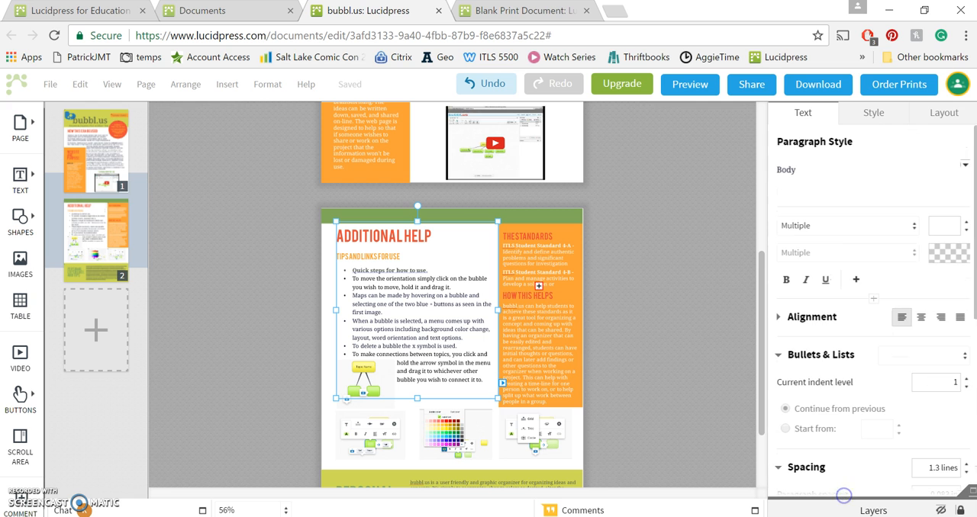
Close the bubbl.us newsletter, switch to the blank print document, and show its page thumbnails with page 1 selected
{"action": "left_click", "coordinate": [438, 10]}
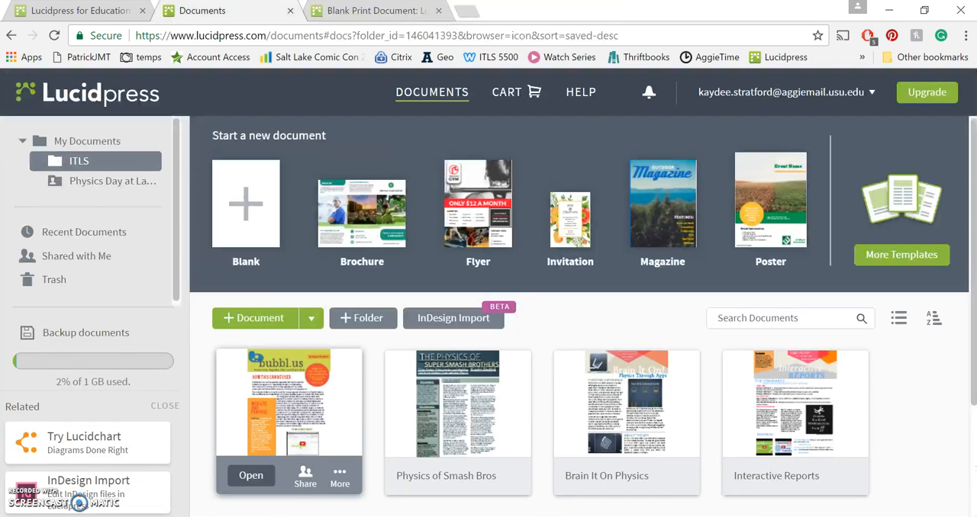
{"action": "left_click", "coordinate": [364, 9]}
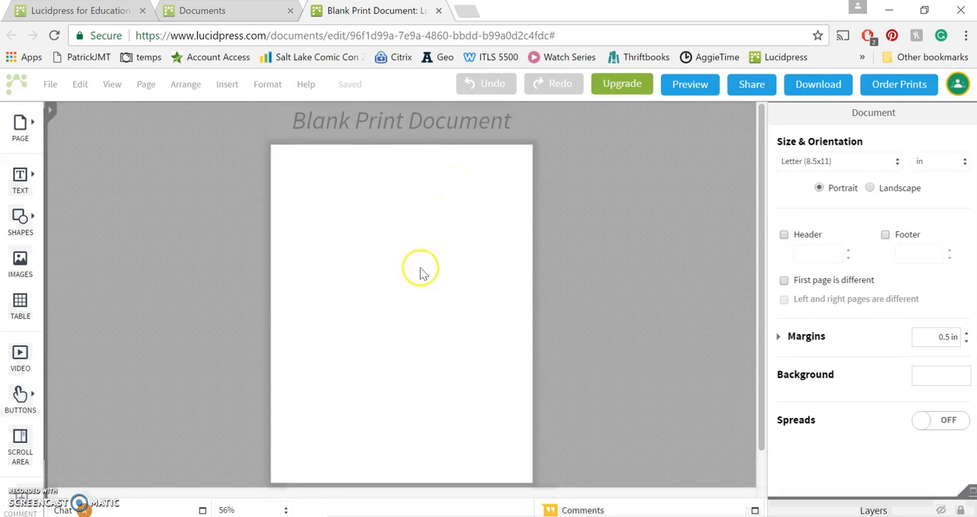
{"action": "left_click", "coordinate": [51, 113]}
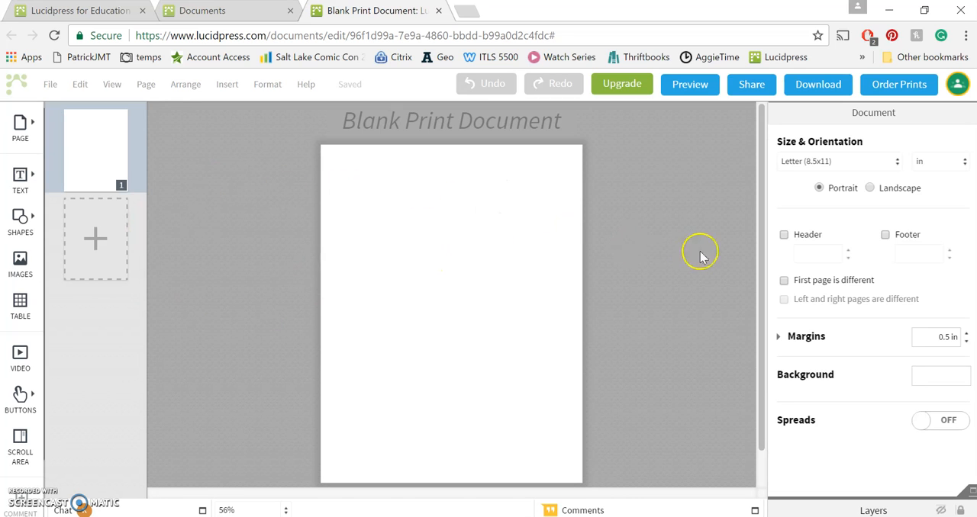
{"action": "left_click", "coordinate": [429, 279]}
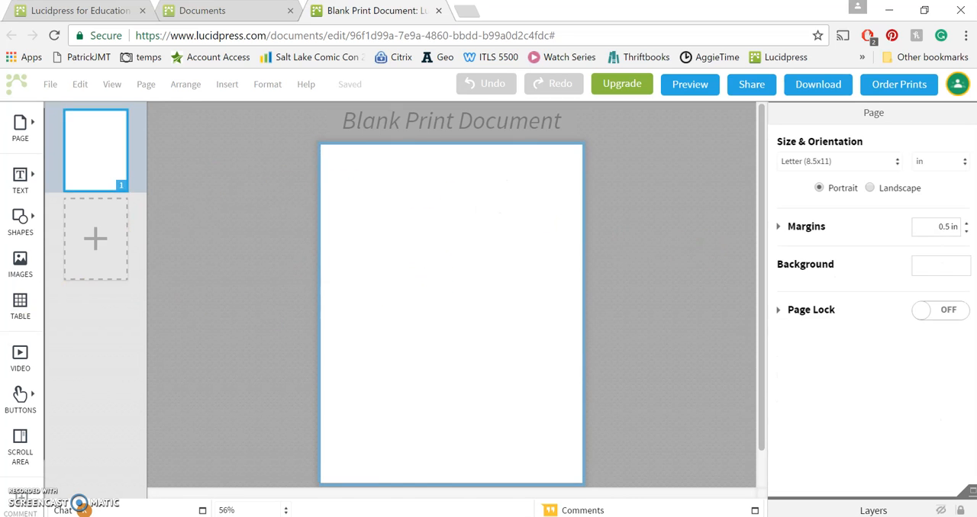
Upload the Paper image from the School > Tech Class > POL folder to the Image Manager
{"action": "left_click", "coordinate": [21, 261]}
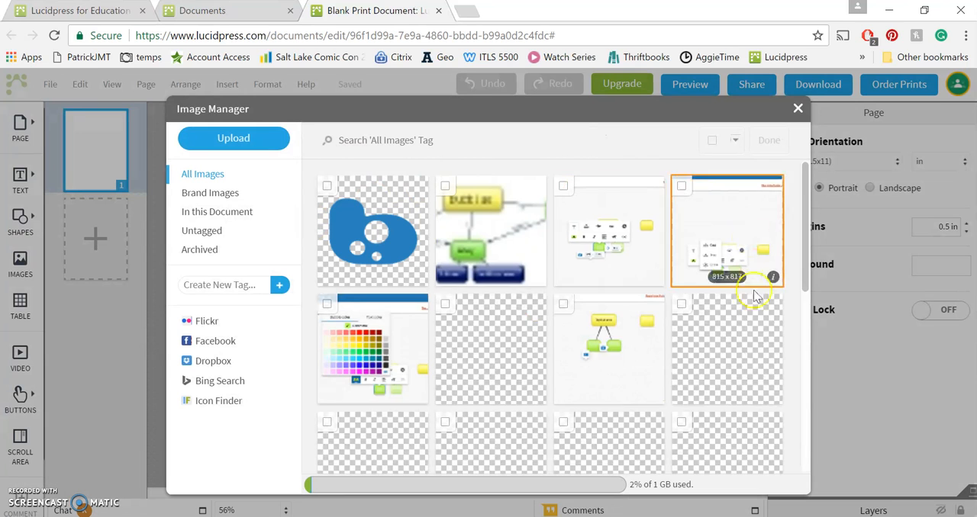
{"action": "left_click_drag", "start_coordinate": [803, 206], "coordinate": [809, 171]}
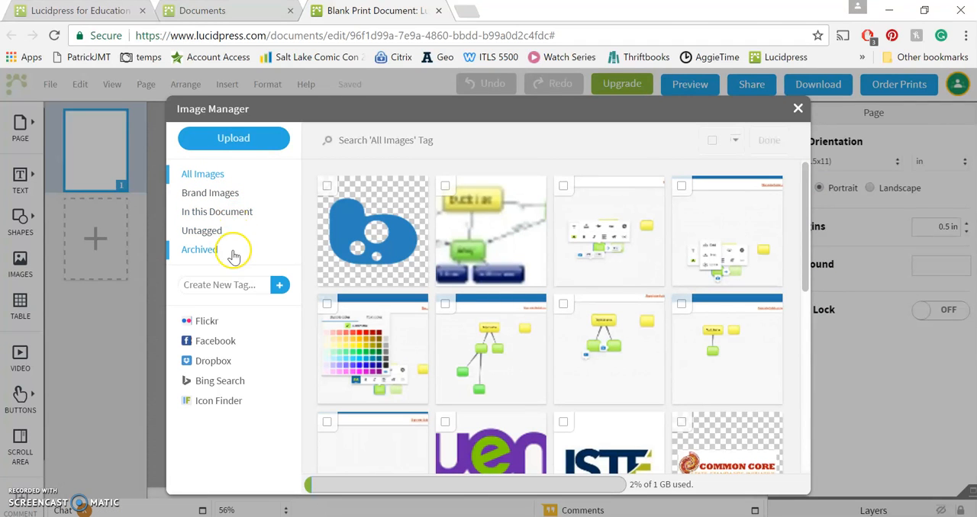
{"action": "left_click", "coordinate": [240, 136]}
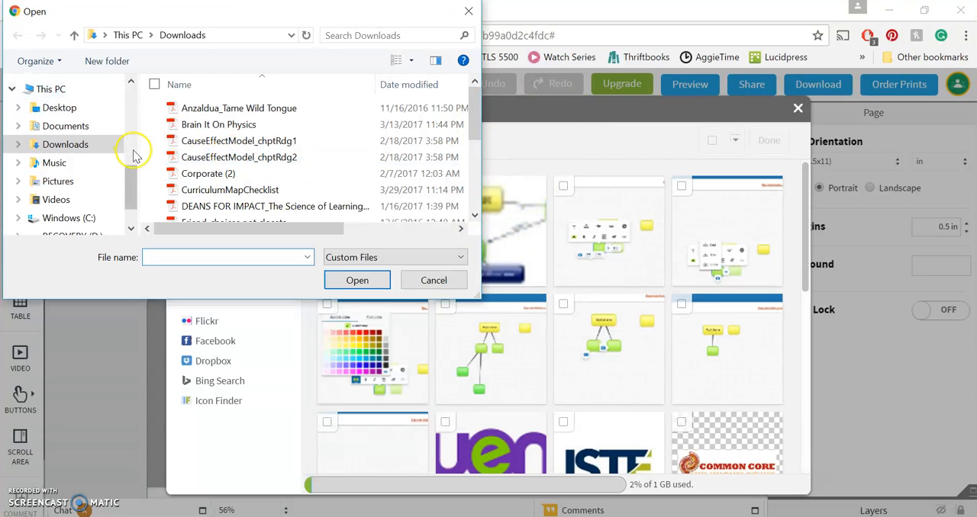
{"action": "left_click", "coordinate": [128, 178]}
{"action": "left_click_drag", "start_coordinate": [128, 178], "coordinate": [123, 123]}
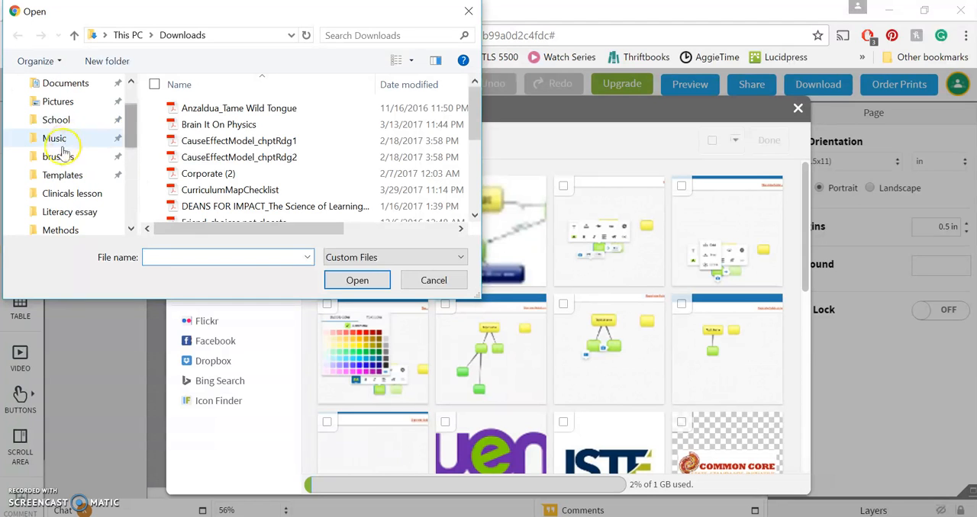
{"action": "left_click", "coordinate": [65, 123]}
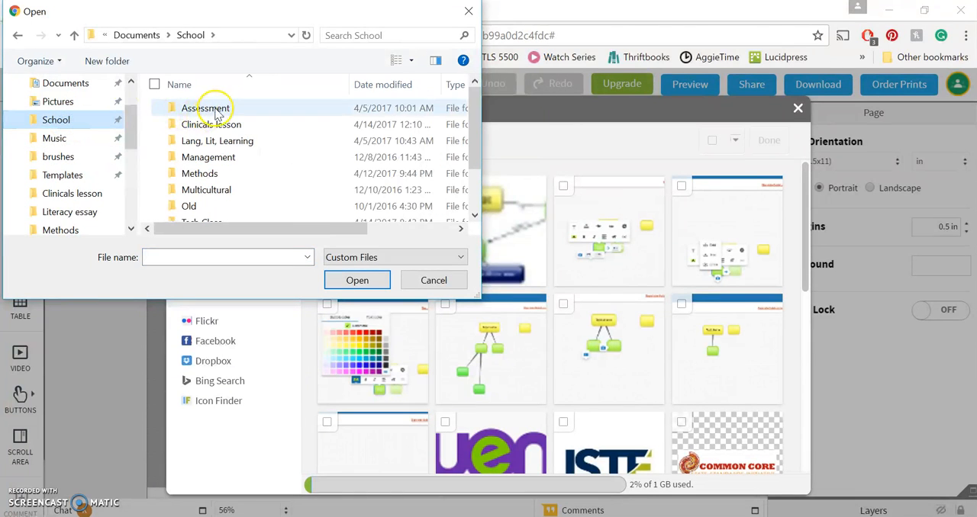
{"action": "left_click_drag", "start_coordinate": [474, 158], "coordinate": [474, 164]}
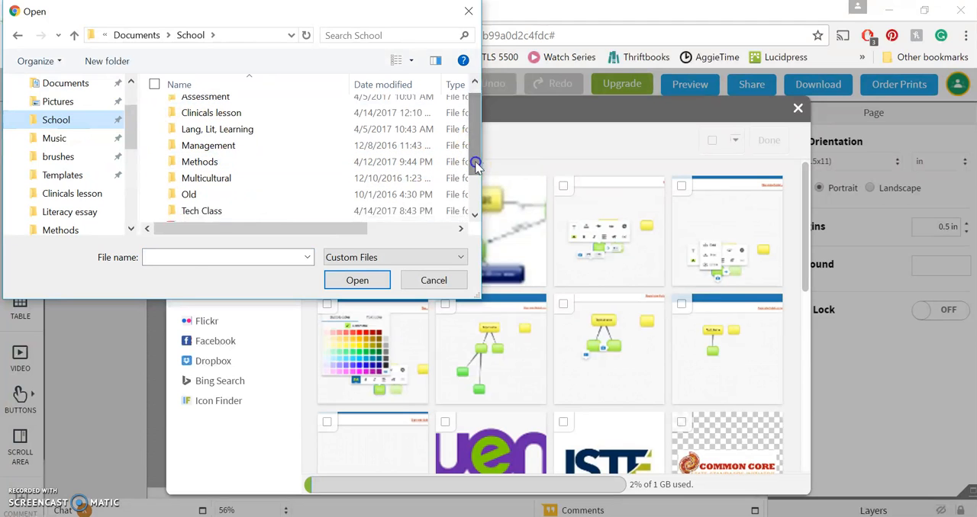
{"action": "double_click", "coordinate": [219, 209]}
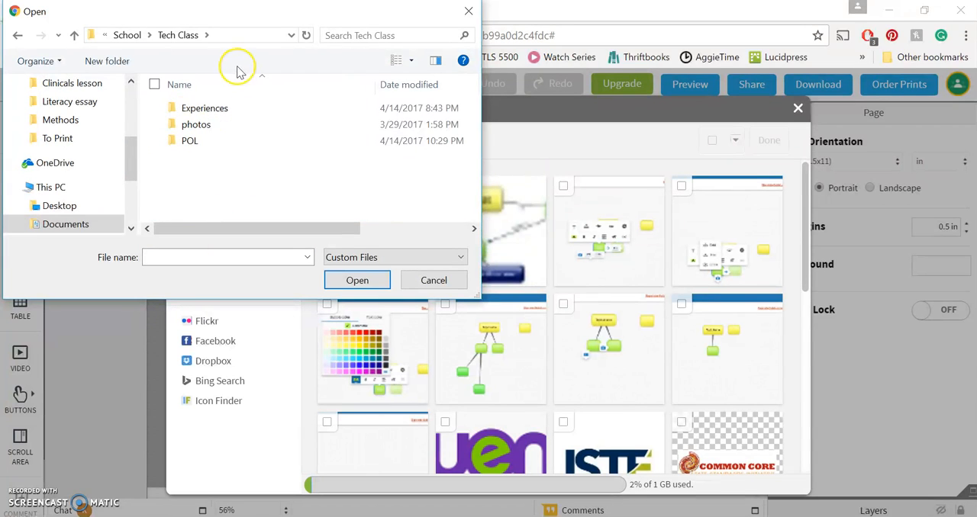
{"action": "double_click", "coordinate": [208, 140]}
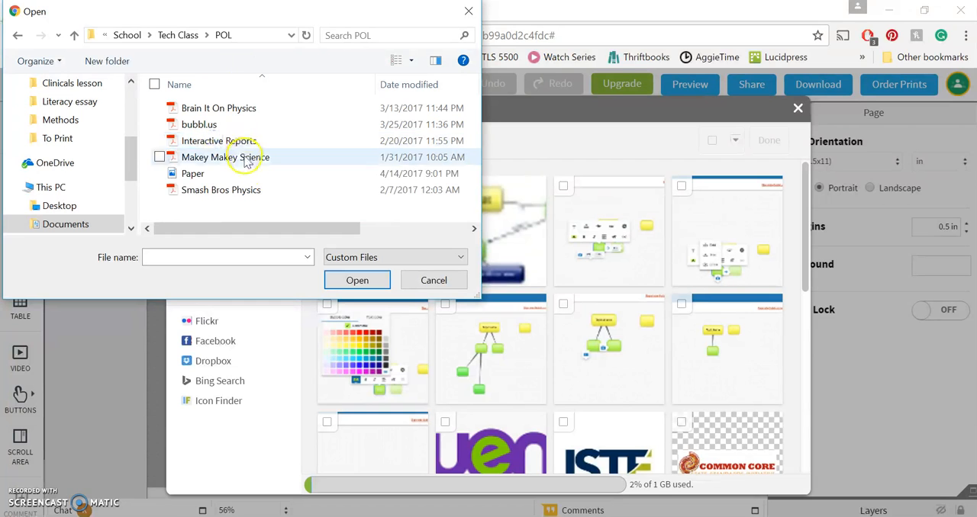
{"action": "double_click", "coordinate": [192, 173]}
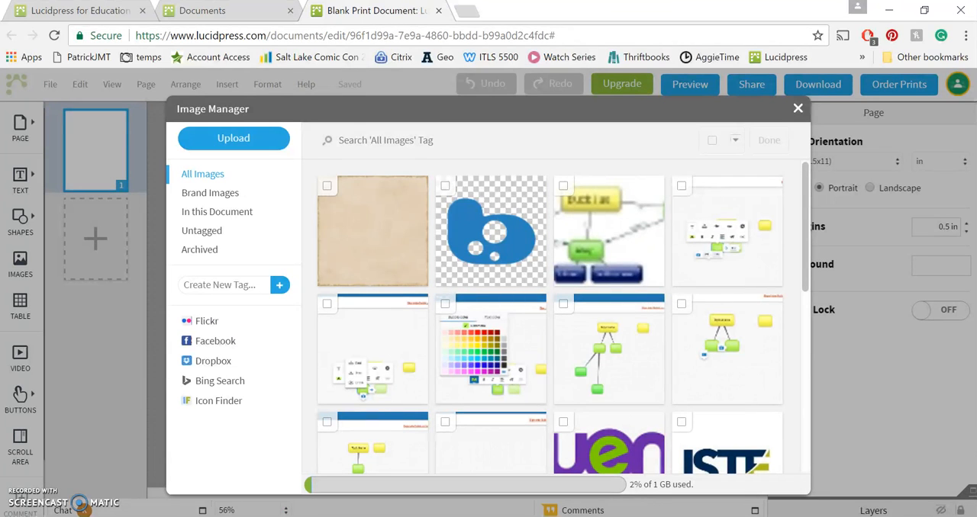
Insert the uploaded Paper image on page 1 and enlarge it to nearly the width of the page
{"action": "left_click", "coordinate": [282, 214]}
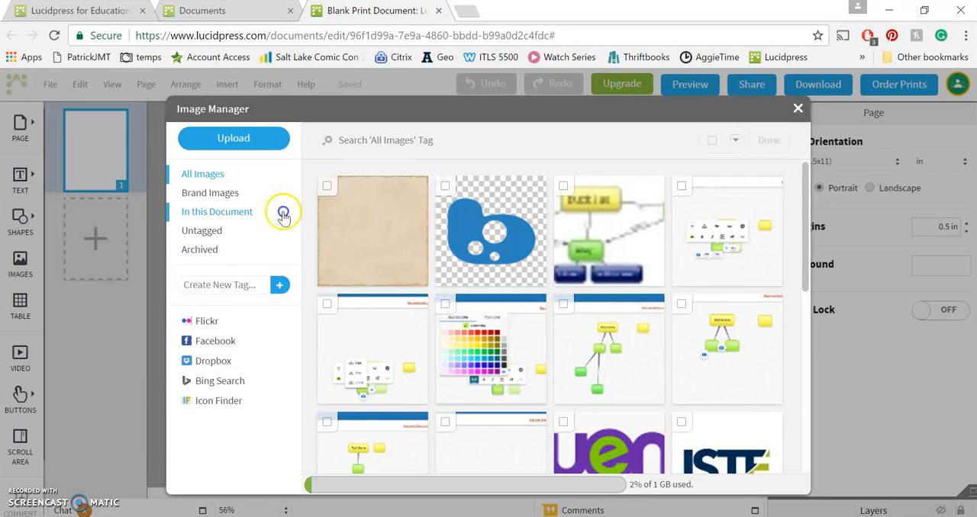
{"action": "left_click", "coordinate": [371, 234]}
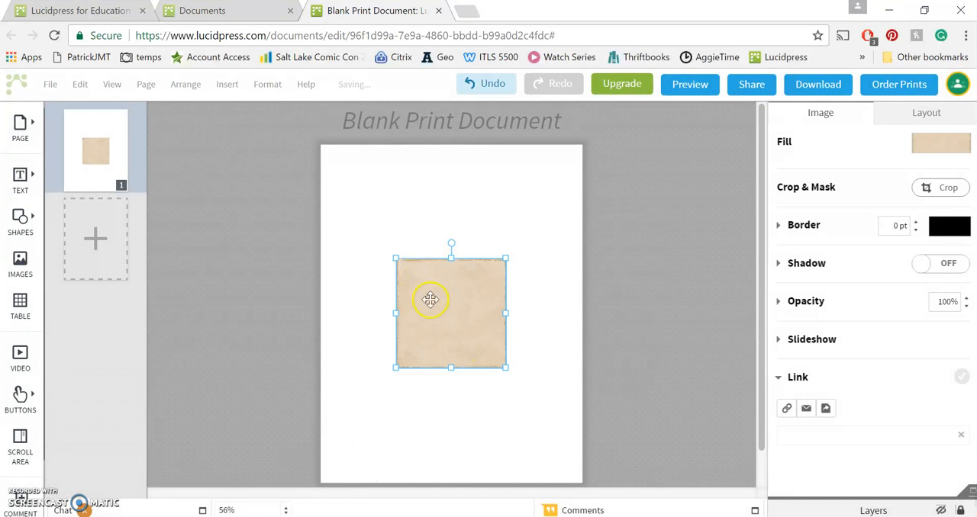
{"action": "left_click_drag", "start_coordinate": [506, 314], "coordinate": [557, 319]}
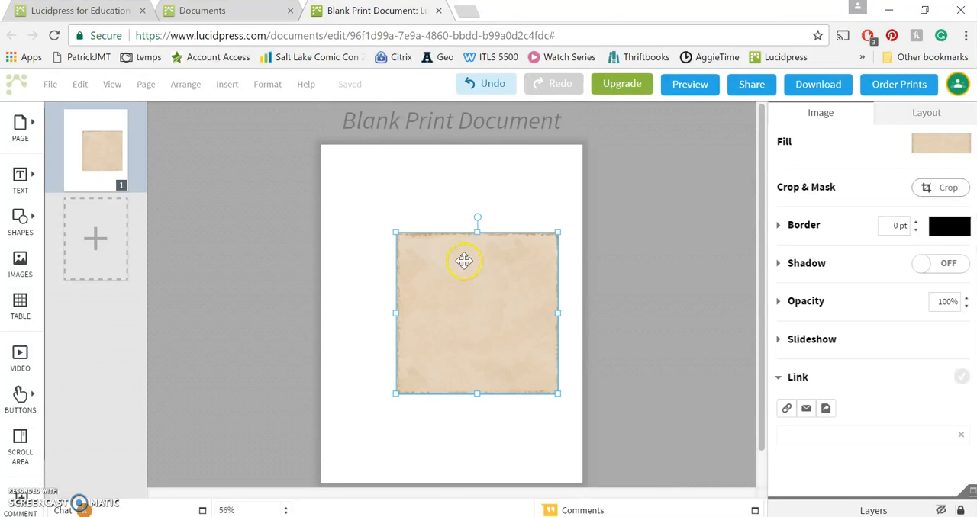
{"action": "left_click_drag", "start_coordinate": [396, 232], "coordinate": [330, 210]}
{"action": "mouse_move", "coordinate": [456, 392]}
{"action": "left_mouse_down"}
{"action": "mouse_move", "coordinate": [451, 330]}
{"action": "mouse_move", "coordinate": [459, 344]}
{"action": "mouse_move", "coordinate": [438, 465]}
{"action": "mouse_move", "coordinate": [460, 374]}
{"action": "mouse_move", "coordinate": [465, 402]}
{"action": "left_mouse_up"}
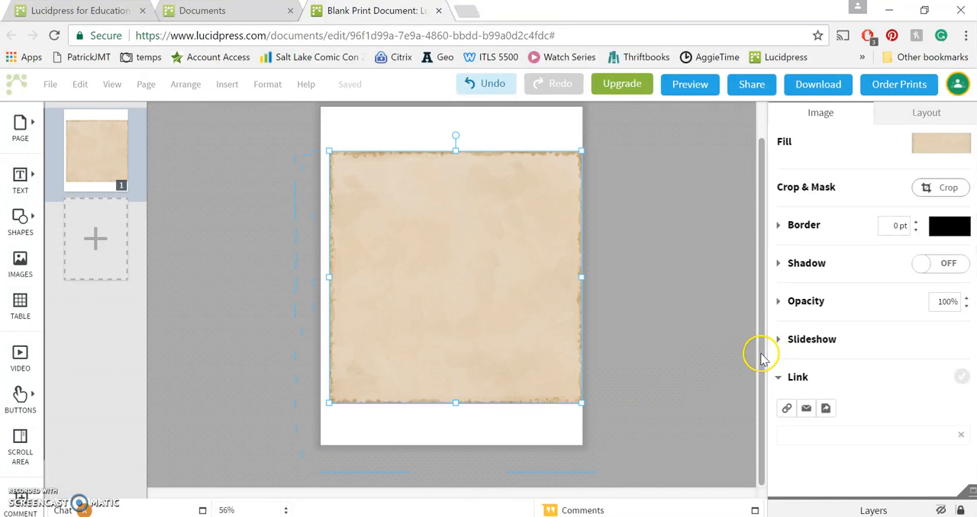
Enlarge the paper image until it covers the whole page and shift it slightly to the right
{"action": "scroll", "coordinate": [757, 336], "scroll_direction": "up", "scroll_amount": 1}
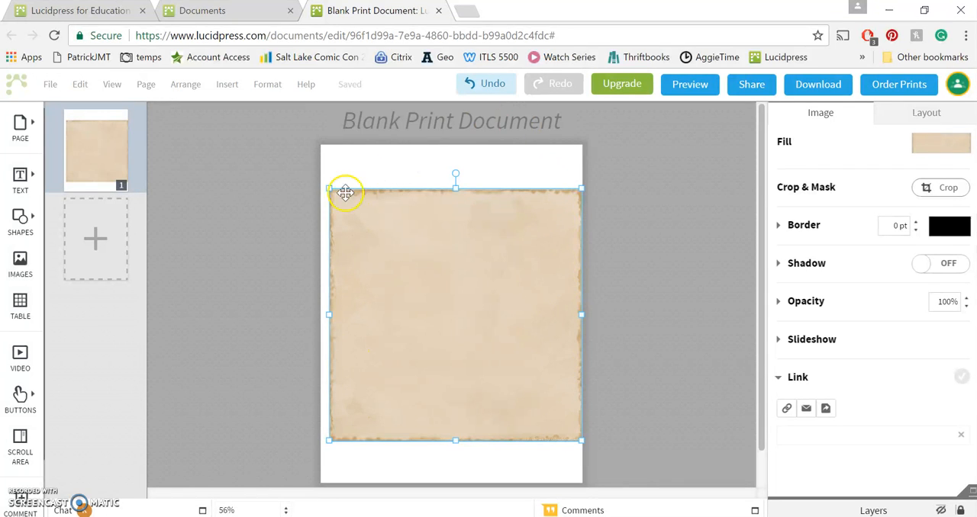
{"action": "mouse_move", "coordinate": [328, 188]}
{"action": "left_mouse_down"}
{"action": "mouse_move", "coordinate": [325, 164]}
{"action": "mouse_move", "coordinate": [333, 168]}
{"action": "mouse_move", "coordinate": [318, 144]}
{"action": "mouse_move", "coordinate": [331, 179]}
{"action": "mouse_move", "coordinate": [327, 172]}
{"action": "left_mouse_up"}
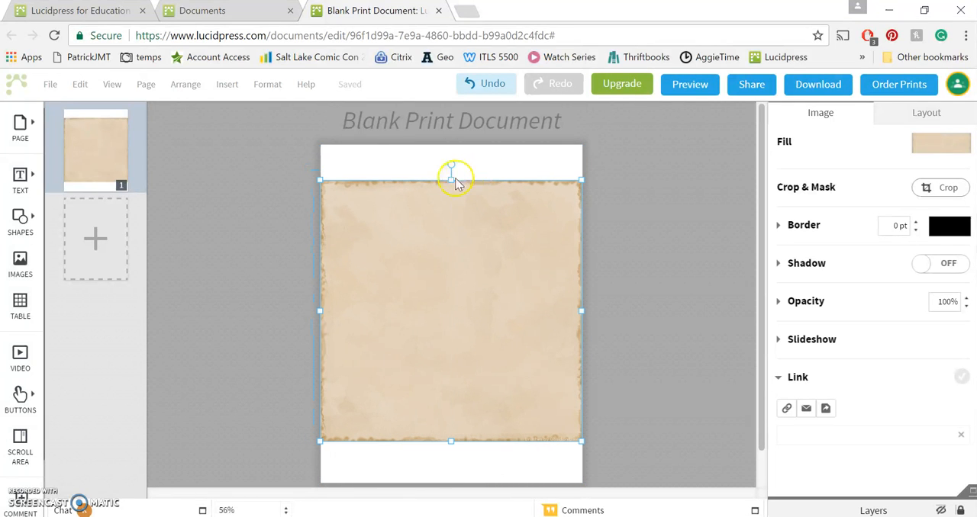
{"action": "left_click_drag", "start_coordinate": [450, 178], "coordinate": [449, 143]}
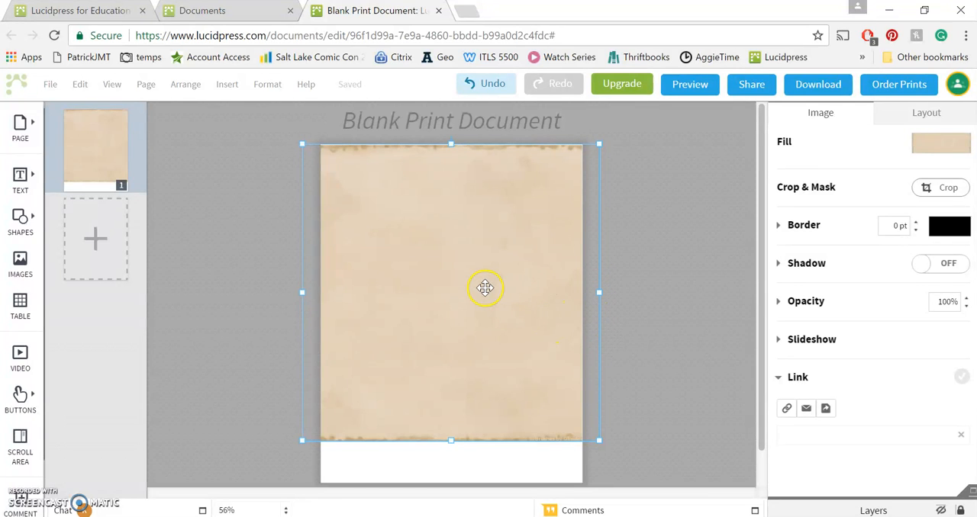
{"action": "left_click_drag", "start_coordinate": [452, 146], "coordinate": [452, 143]}
{"action": "mouse_move", "coordinate": [453, 192]}
{"action": "left_mouse_down"}
{"action": "mouse_move", "coordinate": [451, 205]}
{"action": "mouse_move", "coordinate": [451, 195]}
{"action": "left_mouse_up"}
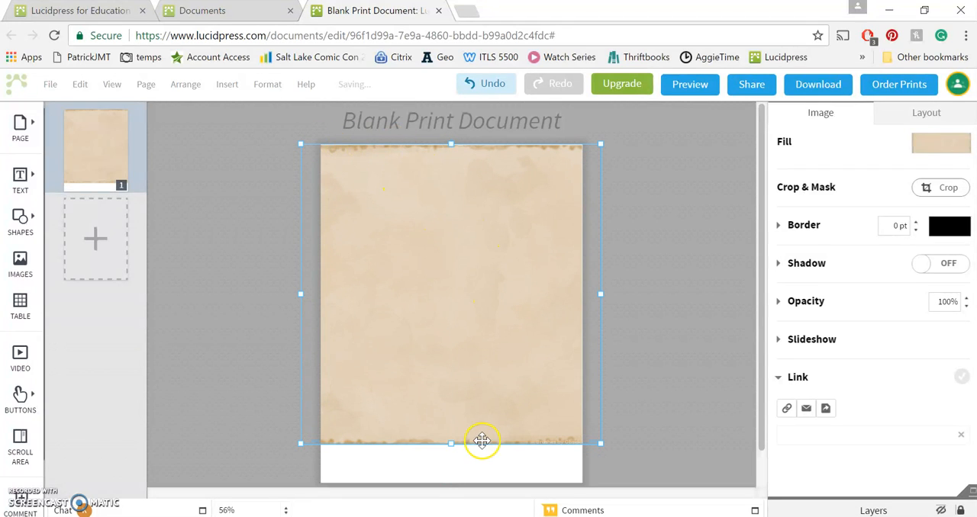
{"action": "mouse_move", "coordinate": [451, 445]}
{"action": "left_mouse_down"}
{"action": "mouse_move", "coordinate": [453, 464]}
{"action": "mouse_move", "coordinate": [454, 403]}
{"action": "mouse_move", "coordinate": [451, 451]}
{"action": "left_mouse_up"}
{"action": "left_click_drag", "start_coordinate": [761, 312], "coordinate": [756, 280]}
{"action": "mouse_move", "coordinate": [619, 311]}
{"action": "left_mouse_down"}
{"action": "mouse_move", "coordinate": [541, 307]}
{"action": "mouse_move", "coordinate": [620, 300]}
{"action": "left_mouse_up"}
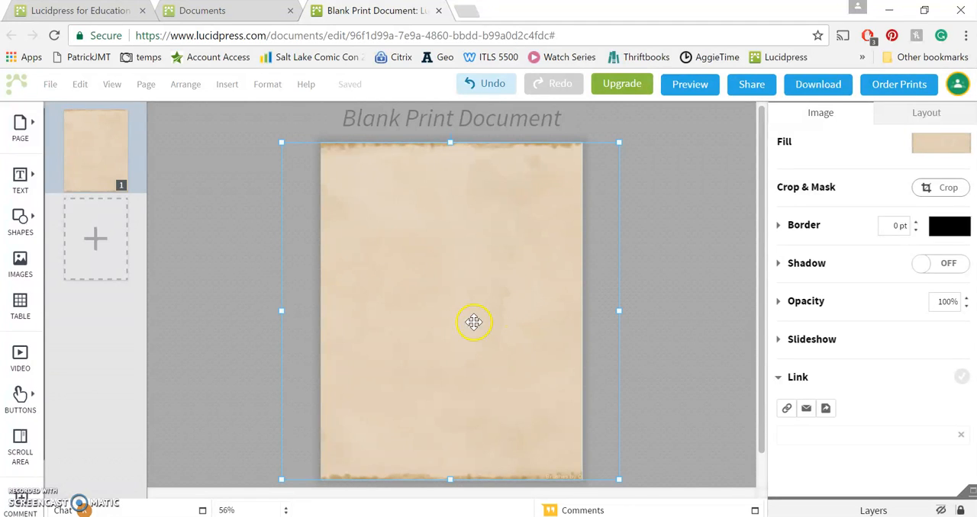
{"action": "mouse_move", "coordinate": [448, 316]}
{"action": "left_mouse_down"}
{"action": "mouse_move", "coordinate": [412, 316]}
{"action": "mouse_move", "coordinate": [458, 315]}
{"action": "left_mouse_up"}
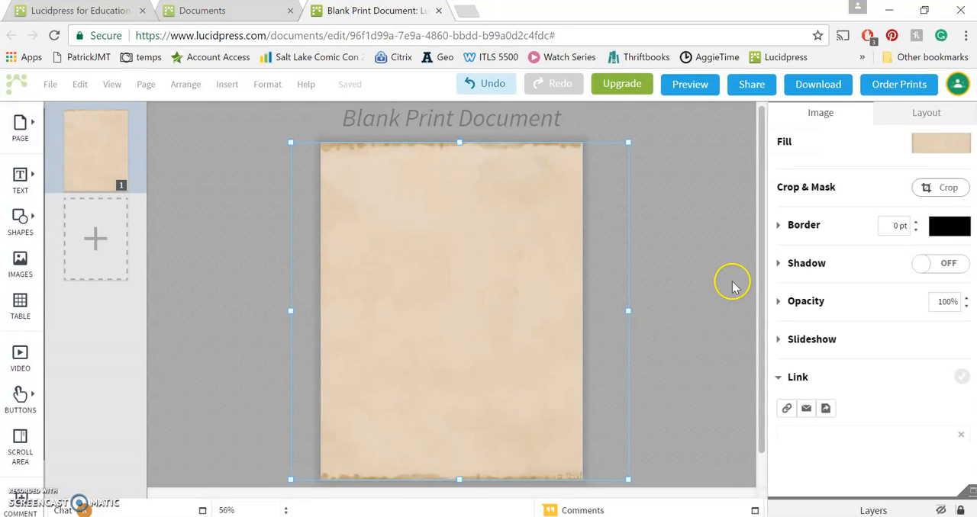
Try to crop the right side of the paper image to a mask about 8.1 in wide
{"action": "left_click", "coordinate": [931, 193]}
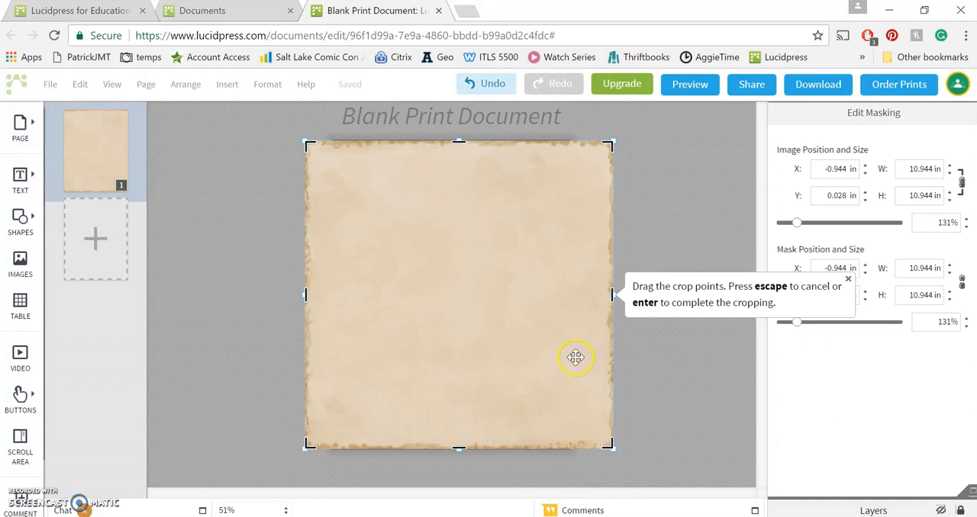
{"action": "left_click_drag", "start_coordinate": [611, 296], "coordinate": [532, 295]}
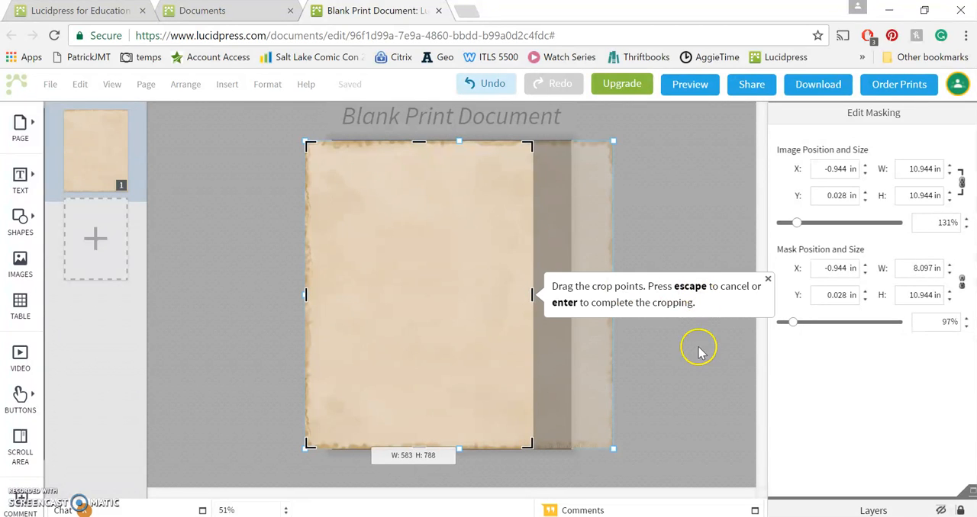
{"action": "left_click", "coordinate": [766, 283]}
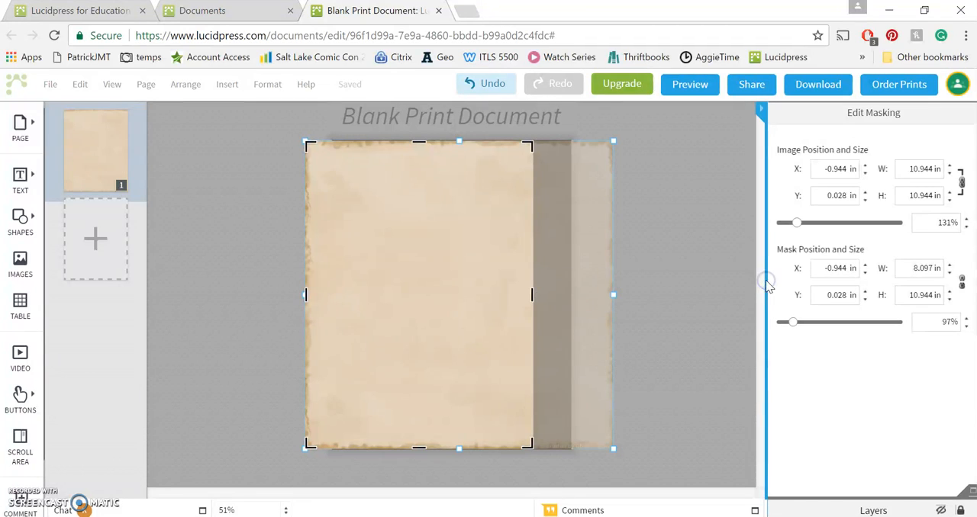
{"action": "left_click", "coordinate": [677, 214]}
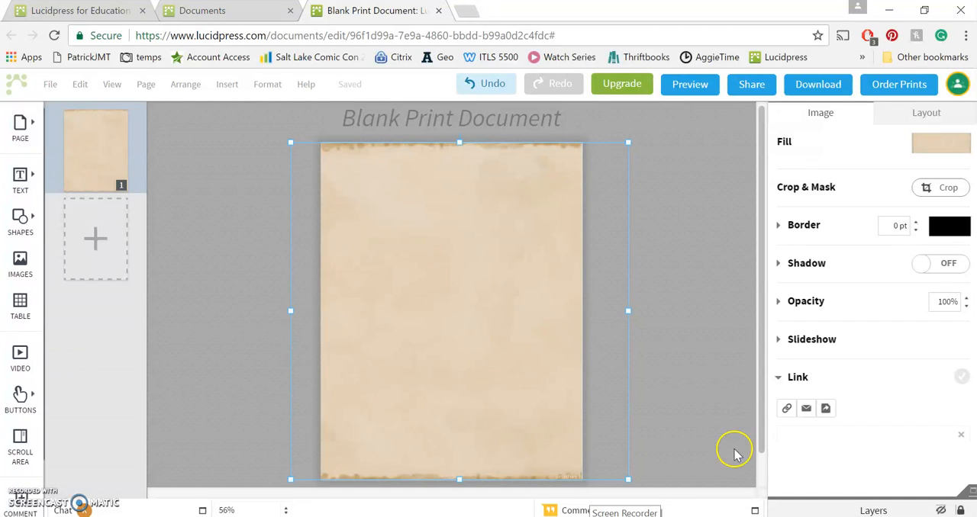
{"action": "left_click", "coordinate": [696, 384]}
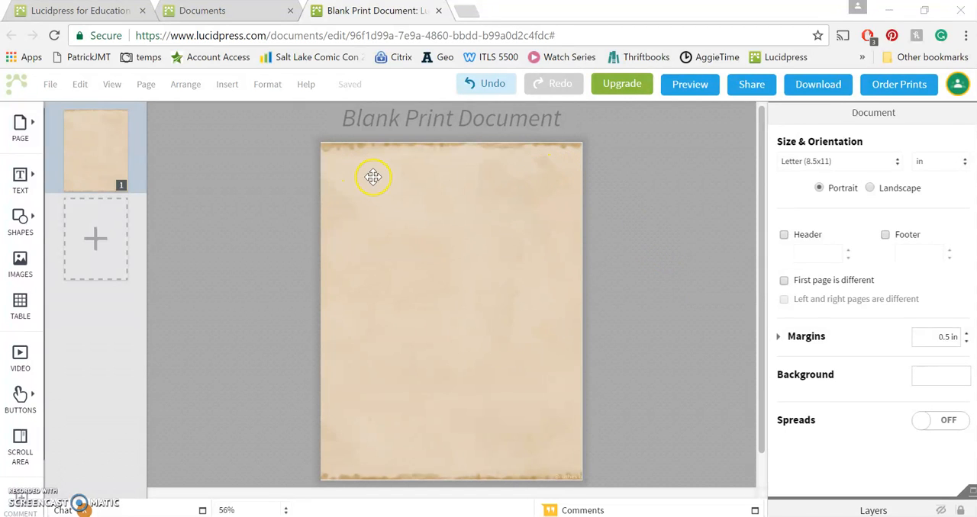
Examine the image scale options in the paper image's fill settings
{"action": "left_click", "coordinate": [434, 353]}
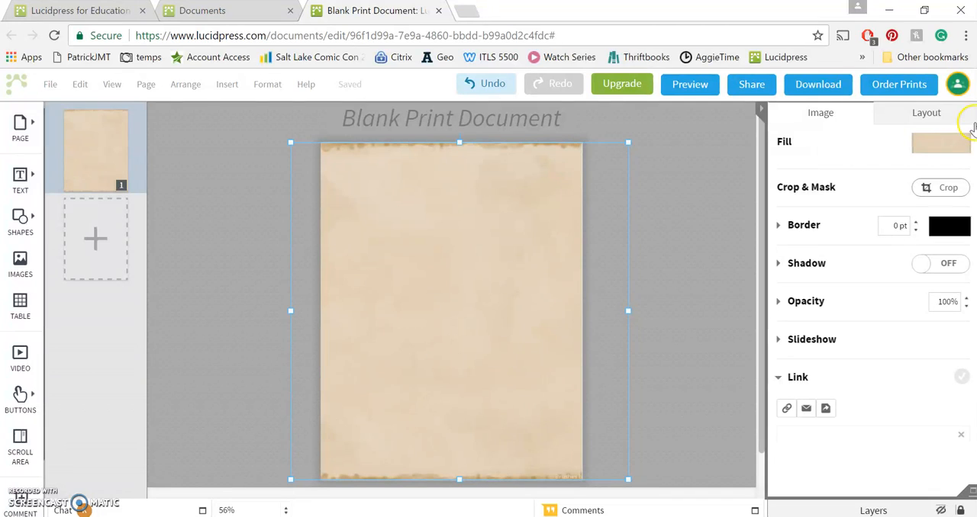
{"action": "left_click", "coordinate": [949, 145]}
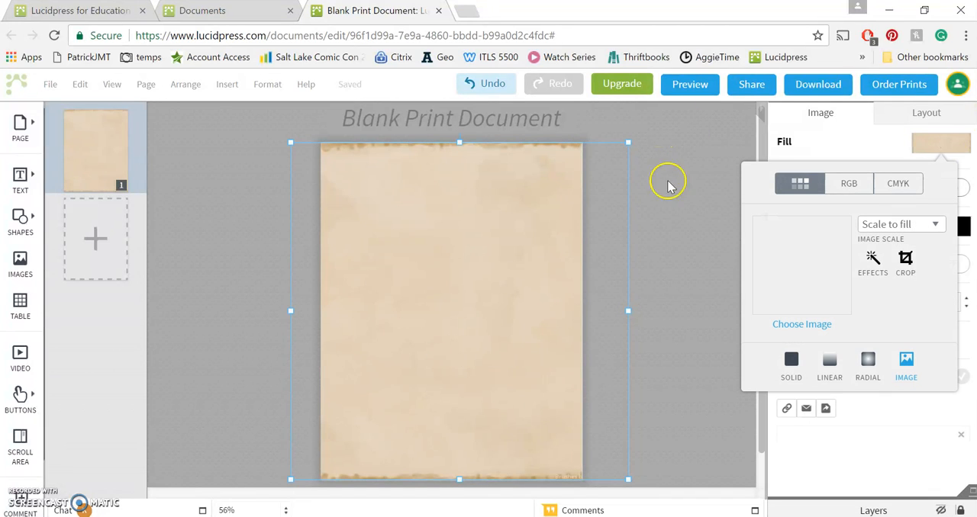
{"action": "left_click", "coordinate": [934, 225]}
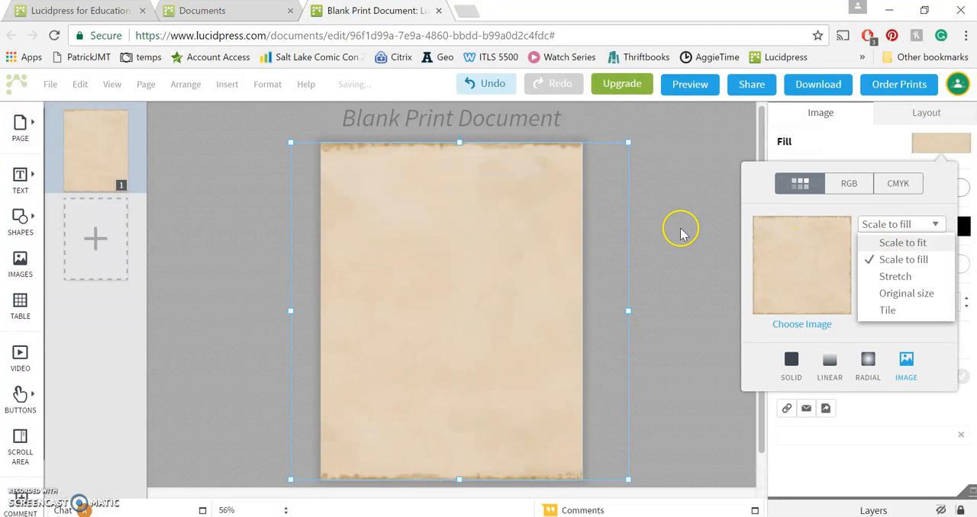
{"action": "left_click", "coordinate": [678, 202]}
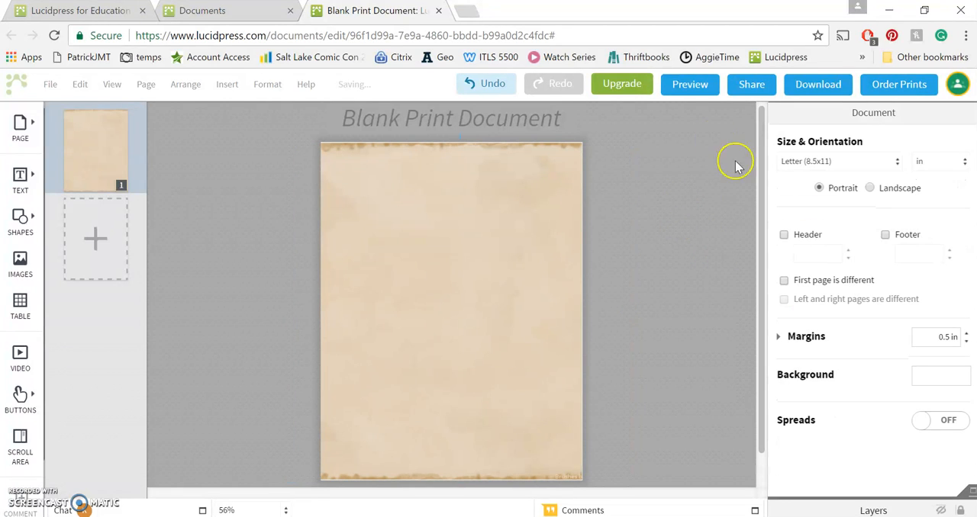
Add Headings and Sub-headings text boxes to the page, placing the heading in the page's upper-left corner with a widened box
{"action": "left_click", "coordinate": [20, 176]}
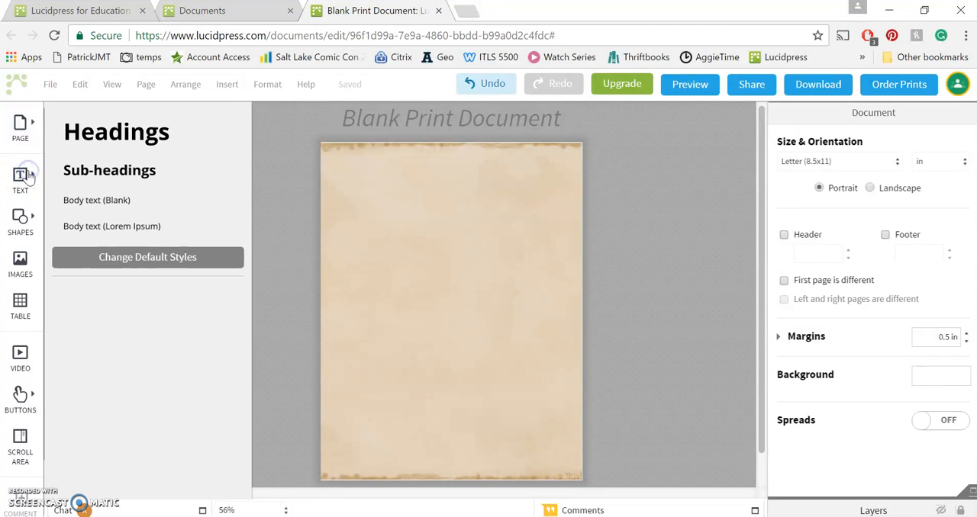
{"action": "left_click", "coordinate": [134, 128]}
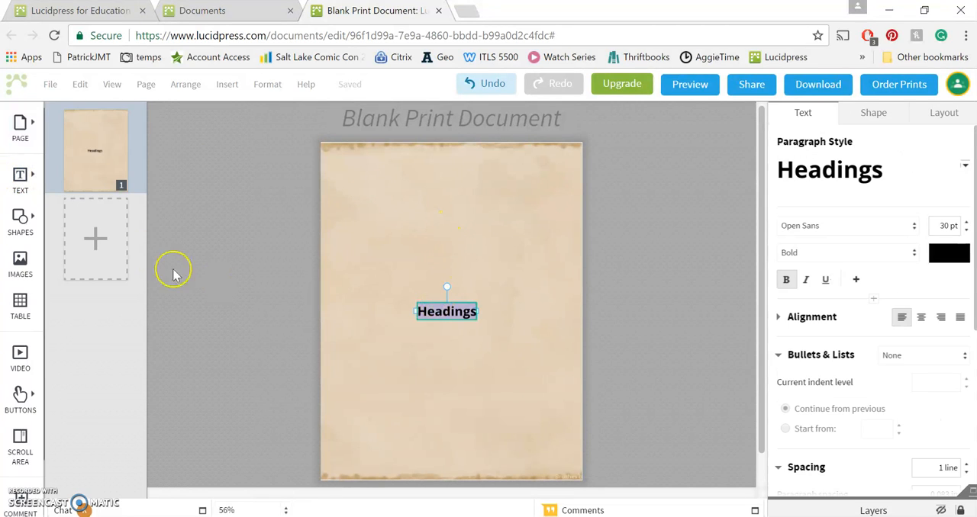
{"action": "left_click", "coordinate": [21, 181]}
{"action": "left_click", "coordinate": [104, 178]}
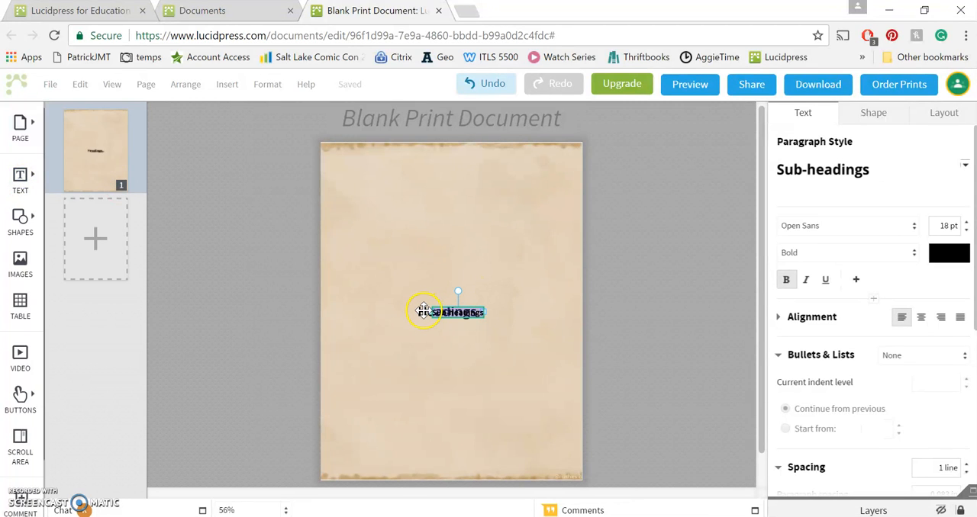
{"action": "left_click", "coordinate": [423, 311]}
{"action": "left_click_drag", "start_coordinate": [427, 311], "coordinate": [423, 165]}
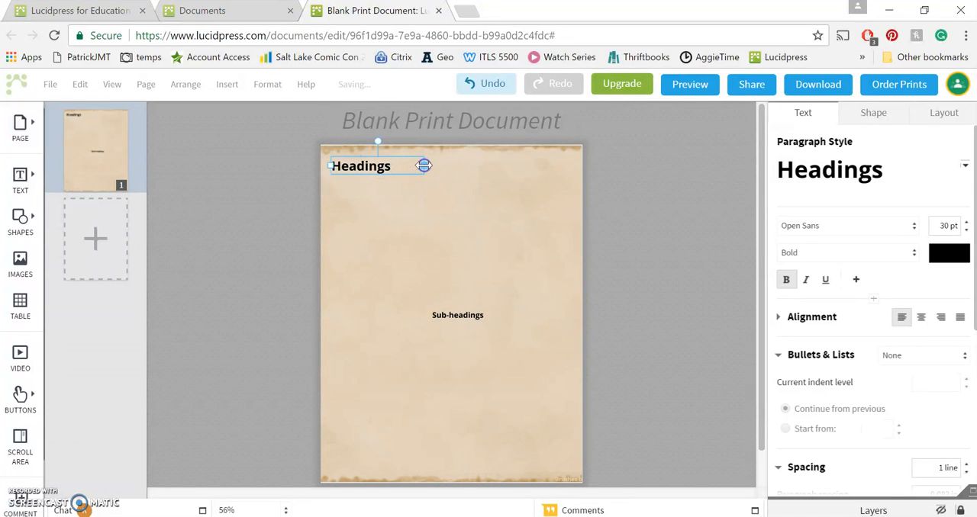
Set the heading's font size to 35 pt and move the sub-heading just beneath it
{"action": "double_click", "coordinate": [396, 167]}
{"action": "double_click", "coordinate": [396, 167]}
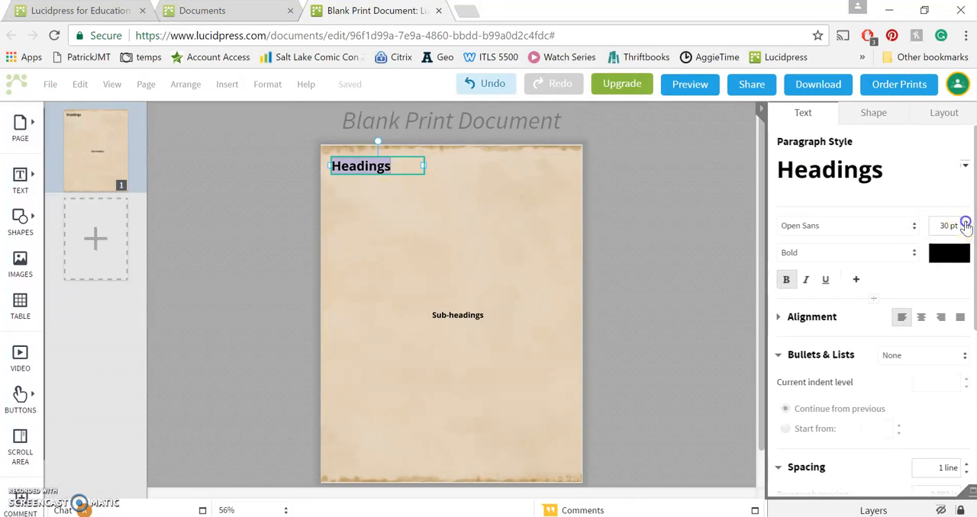
{"action": "left_click", "coordinate": [965, 222]}
{"action": "left_click", "coordinate": [965, 222]}
{"action": "left_click", "coordinate": [965, 222]}
{"action": "left_click", "coordinate": [965, 222]}
{"action": "left_click", "coordinate": [965, 222]}
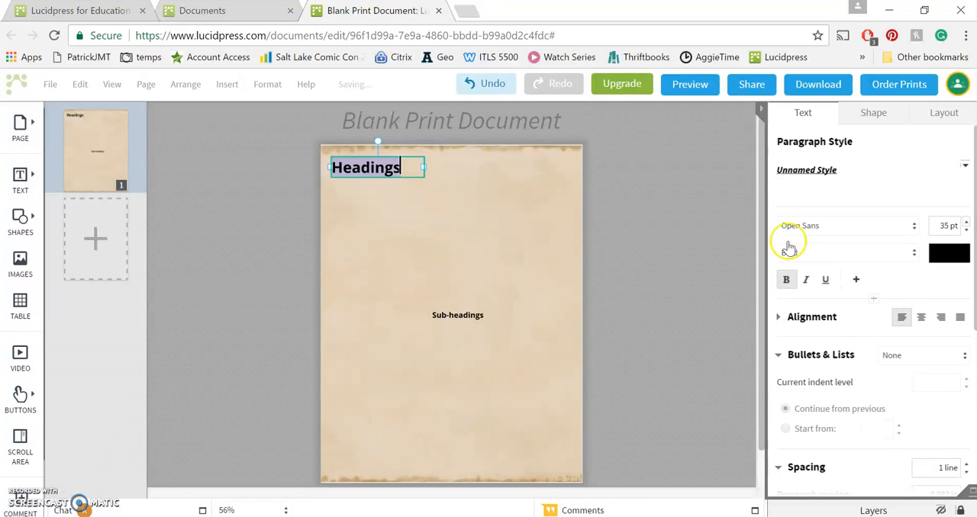
{"action": "left_click", "coordinate": [465, 314]}
{"action": "left_click_drag", "start_coordinate": [467, 315], "coordinate": [432, 186]}
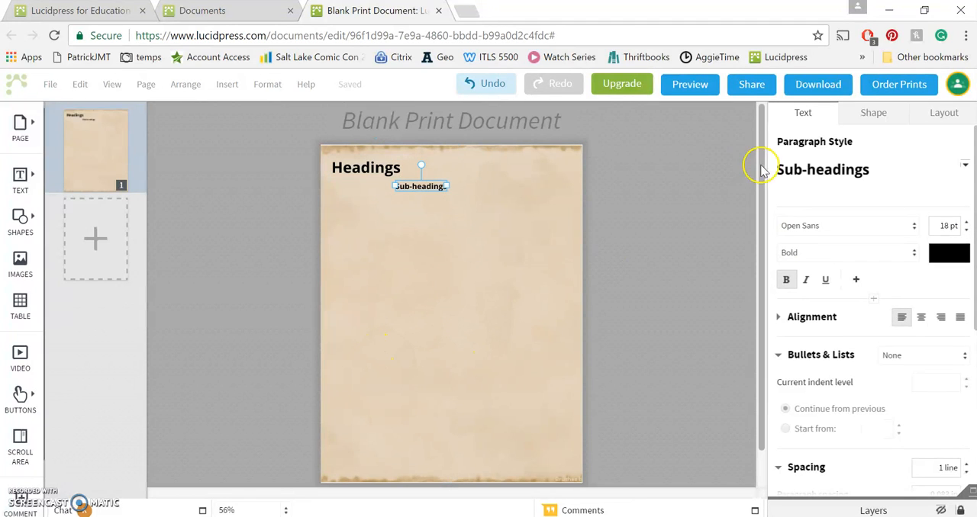
Open the Font Manager for the heading text, preview the !PaulMaul font and browse the full font list
{"action": "left_click", "coordinate": [360, 161]}
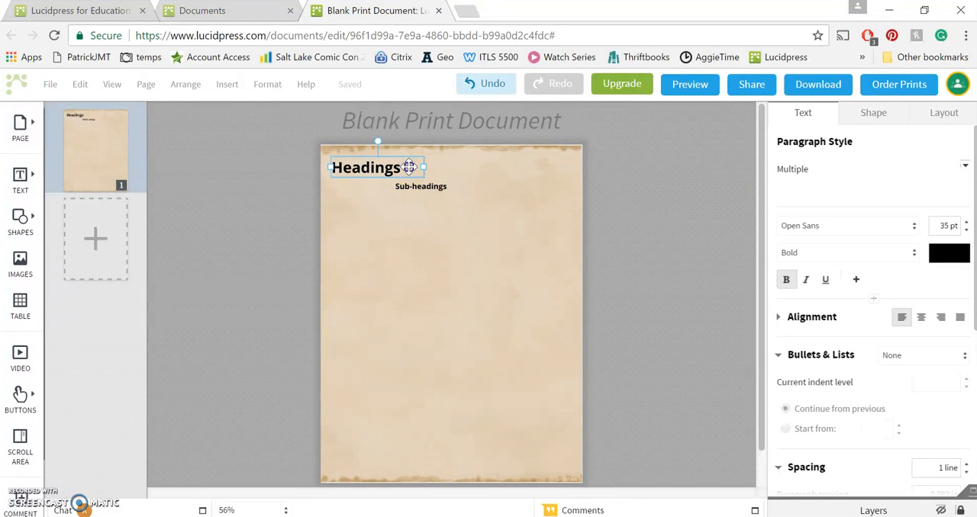
{"action": "double_click", "coordinate": [408, 167]}
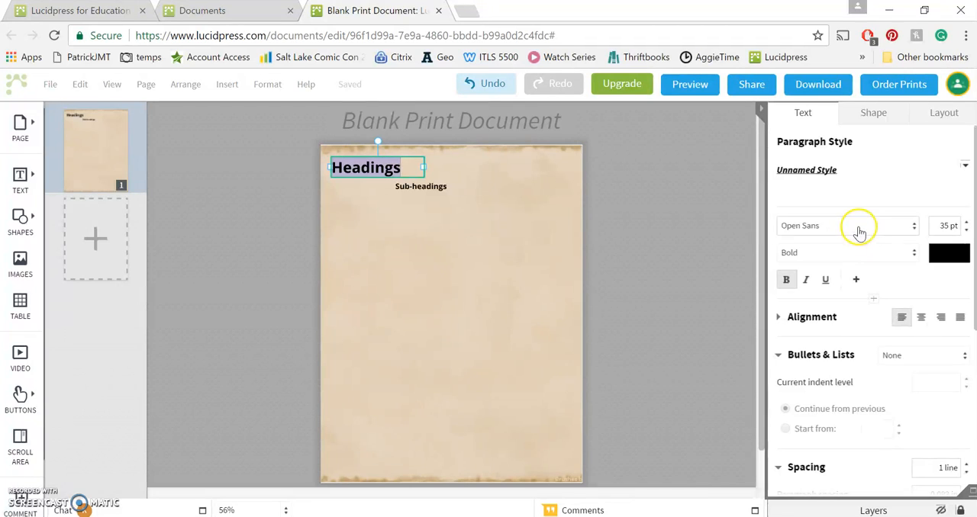
{"action": "left_click", "coordinate": [859, 228]}
{"action": "left_click_drag", "start_coordinate": [918, 292], "coordinate": [908, 265]}
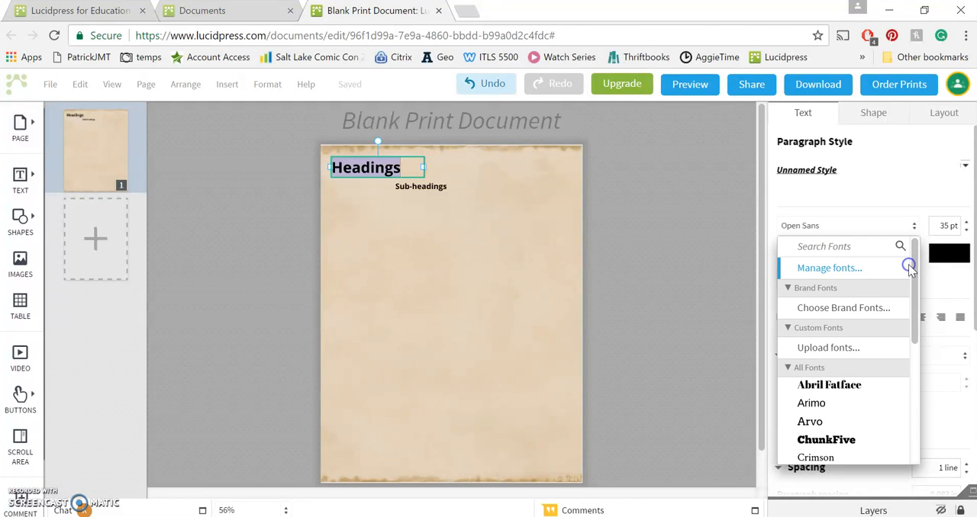
{"action": "left_click", "coordinate": [855, 270]}
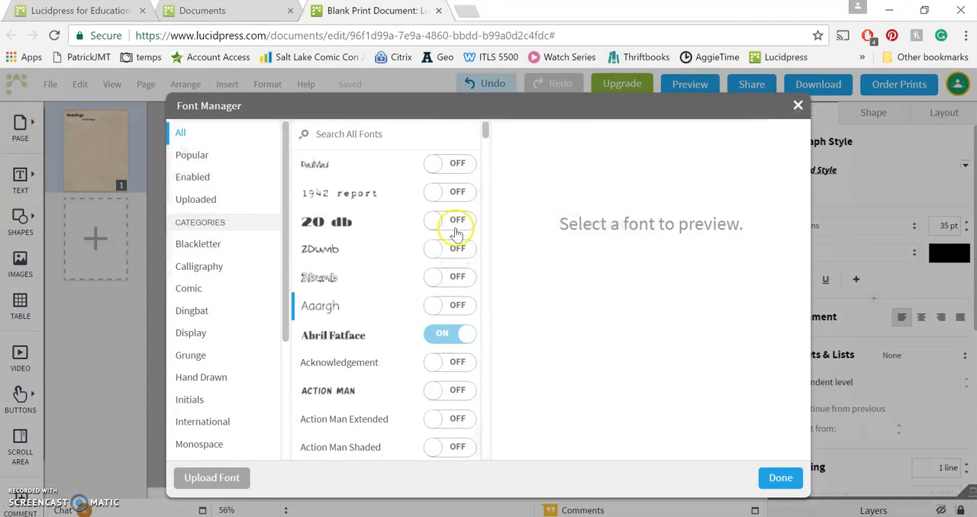
{"action": "left_click", "coordinate": [328, 173]}
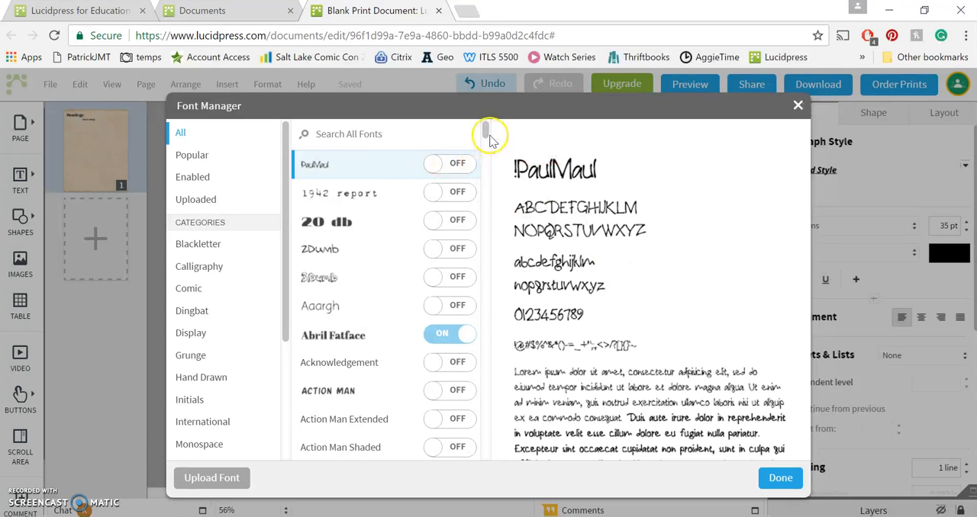
{"action": "left_click_drag", "start_coordinate": [486, 136], "coordinate": [490, 475]}
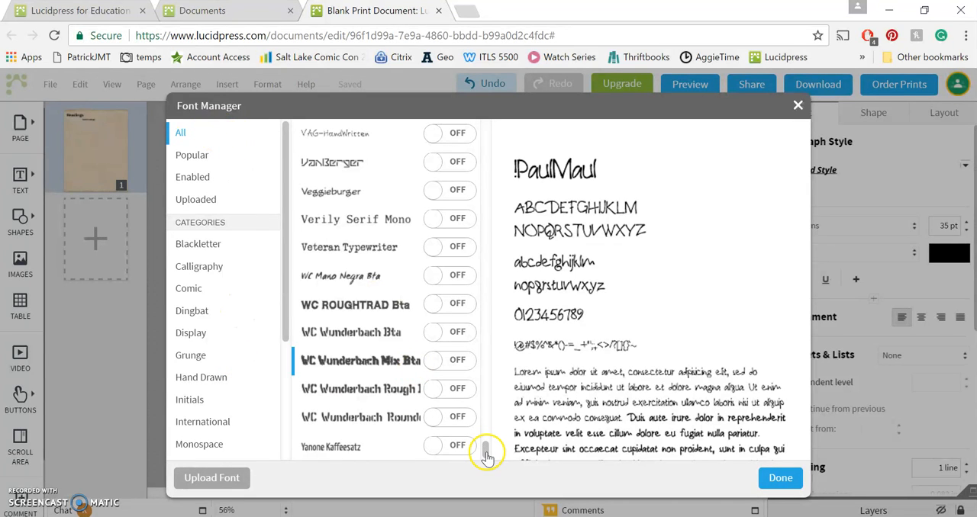
{"action": "left_click_drag", "start_coordinate": [480, 99], "coordinate": [453, 105]}
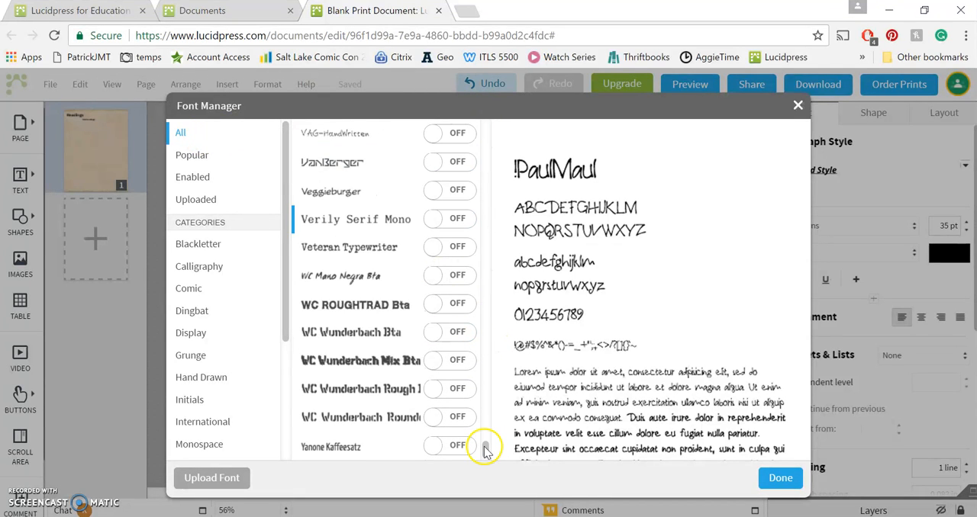
{"action": "left_click_drag", "start_coordinate": [484, 451], "coordinate": [482, 118]}
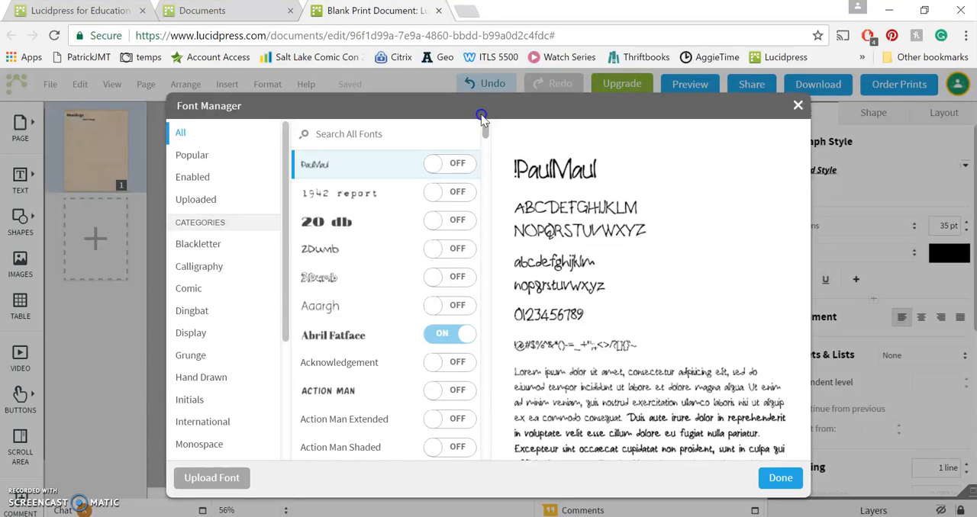
Search the Font Manager for "times new", view the Times New Roman alternatives and return to the heading on the page
{"action": "left_click", "coordinate": [421, 133]}
{"action": "type", "text": "times new"}
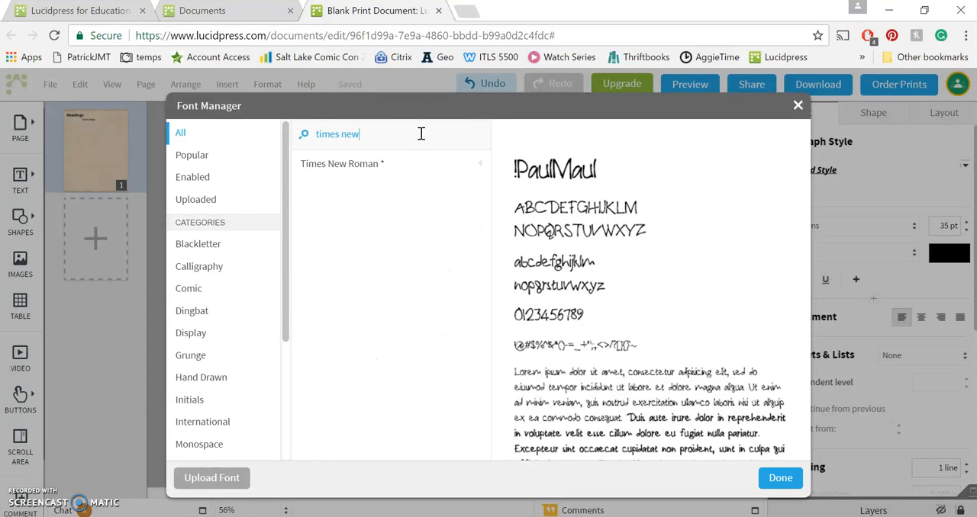
{"action": "left_click", "coordinate": [385, 166]}
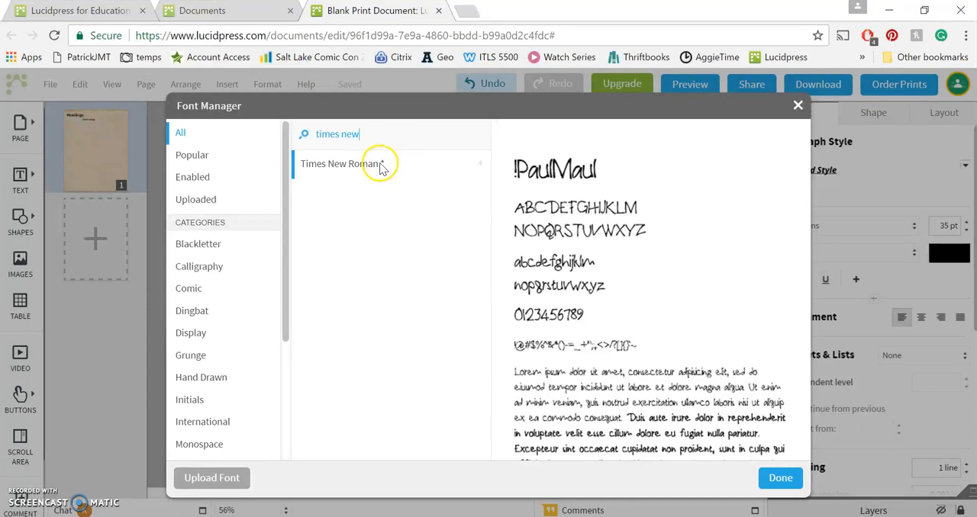
{"action": "left_click", "coordinate": [350, 168]}
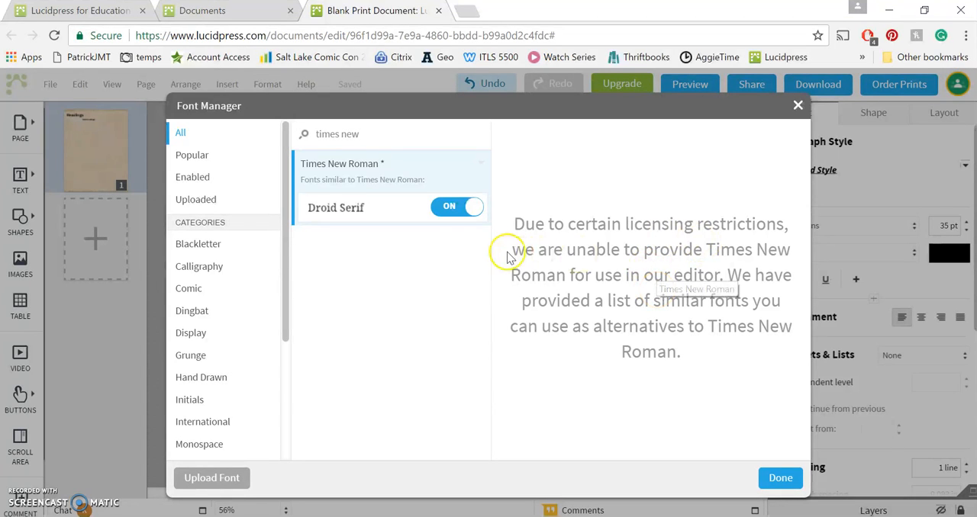
{"action": "left_click", "coordinate": [798, 109]}
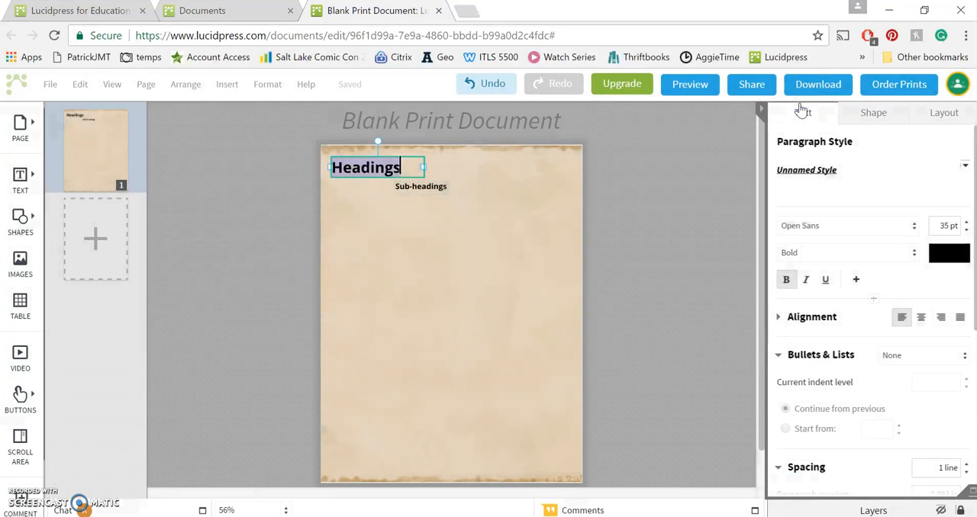
{"action": "left_click", "coordinate": [508, 183]}
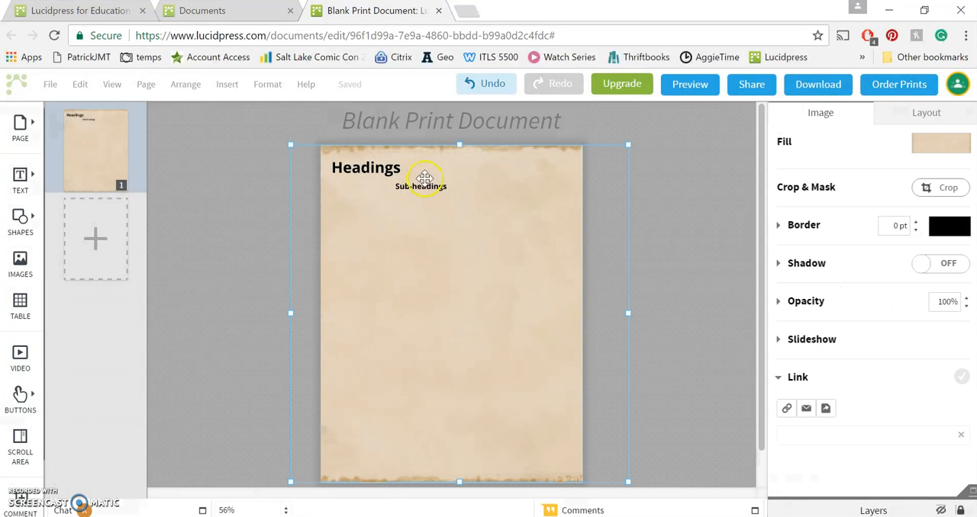
{"action": "left_click", "coordinate": [380, 166]}
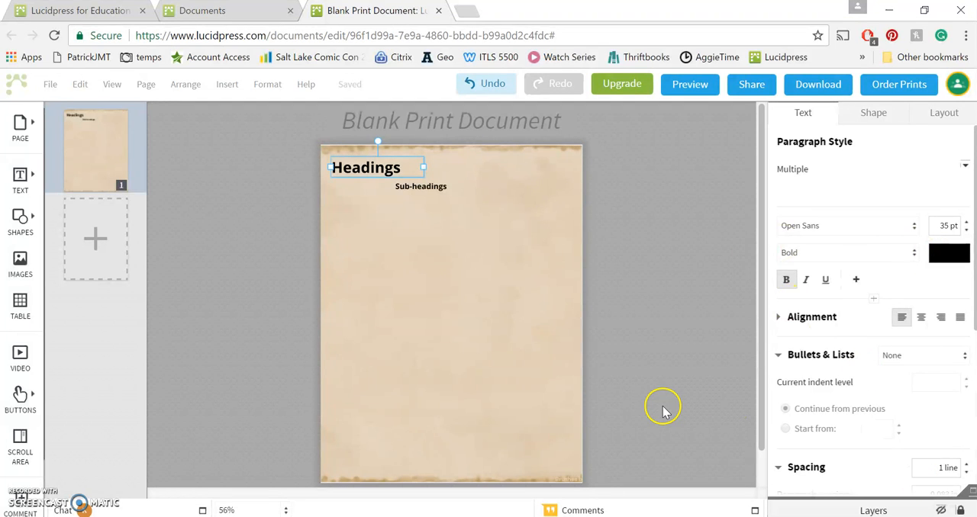
Insert a table on the page, set it to 6 rows and 2 columns, and remove it again
{"action": "left_click", "coordinate": [33, 219]}
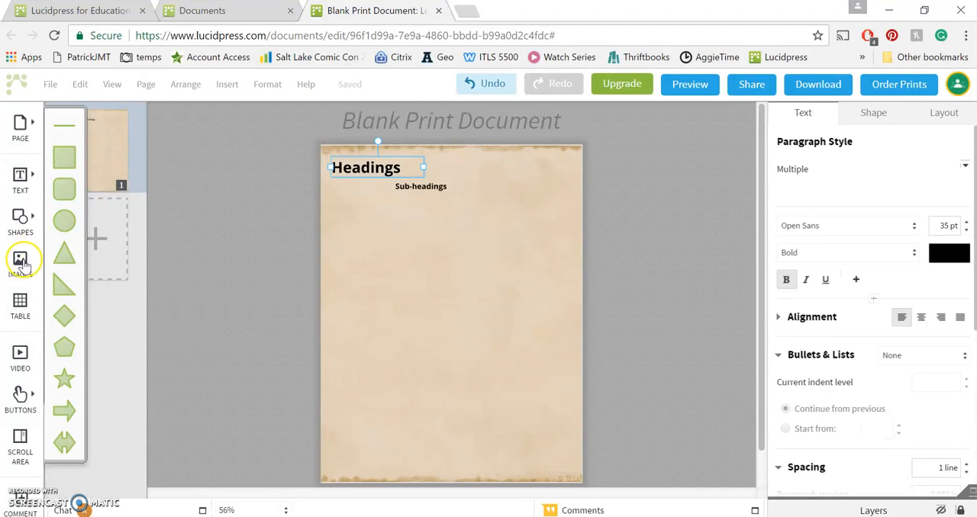
{"action": "left_click", "coordinate": [20, 305]}
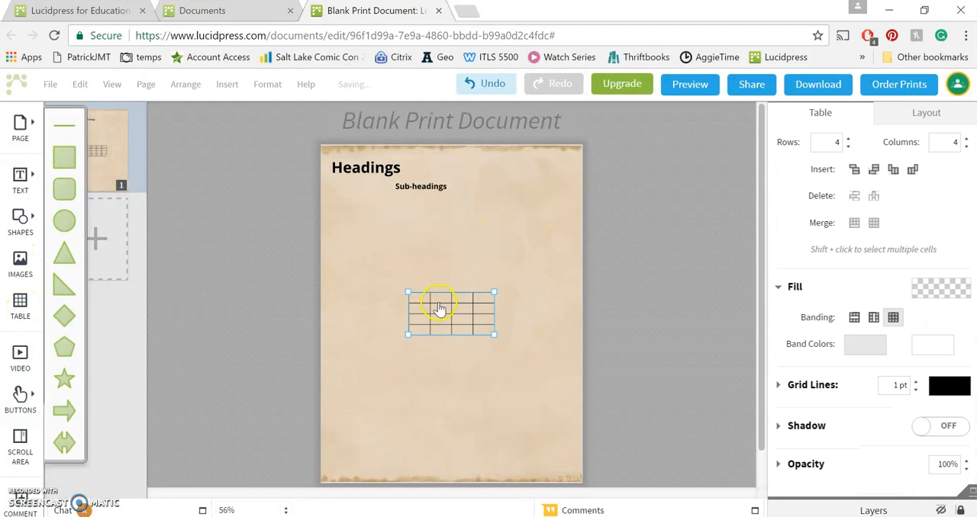
{"action": "left_click", "coordinate": [847, 138]}
{"action": "left_click", "coordinate": [847, 138]}
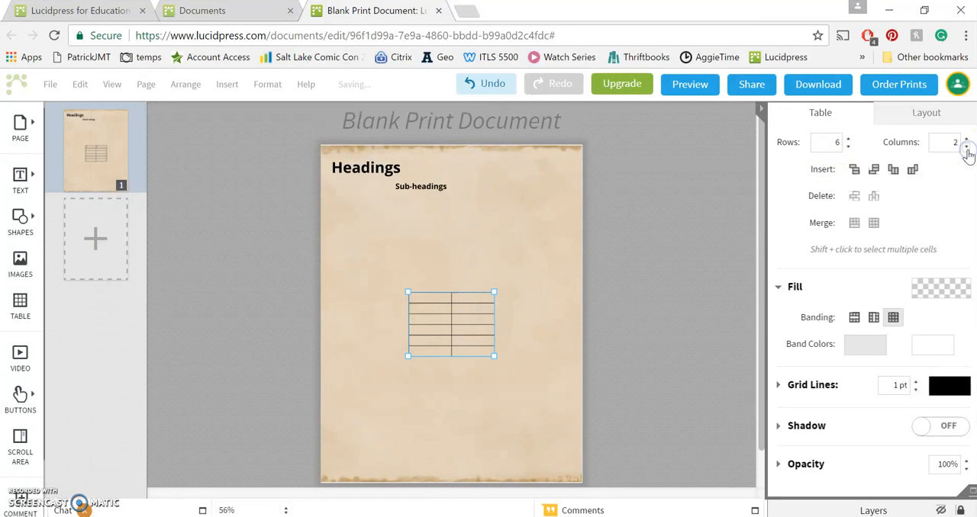
{"action": "left_click", "coordinate": [641, 341]}
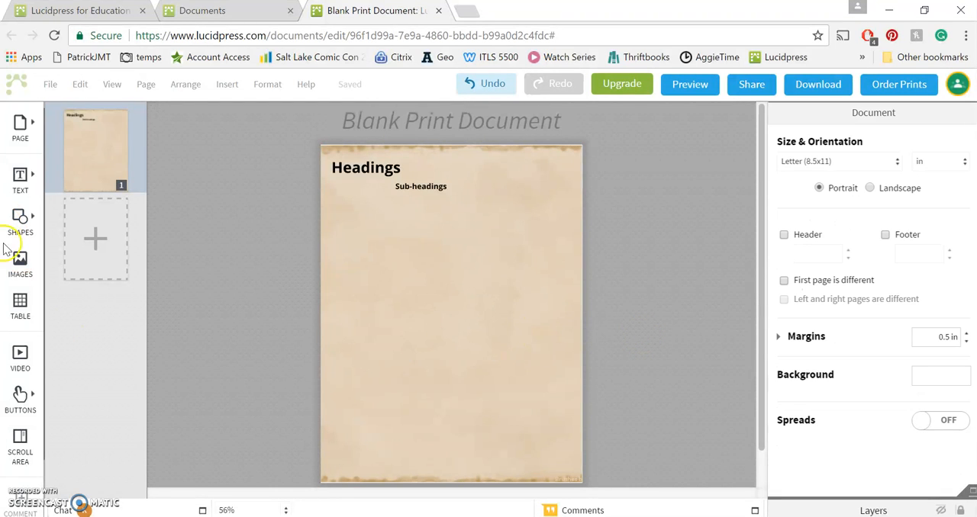
Insert a video on the page, dismiss the YouTube or Vimeo URL request, and delete the placeholder
{"action": "left_click", "coordinate": [18, 353]}
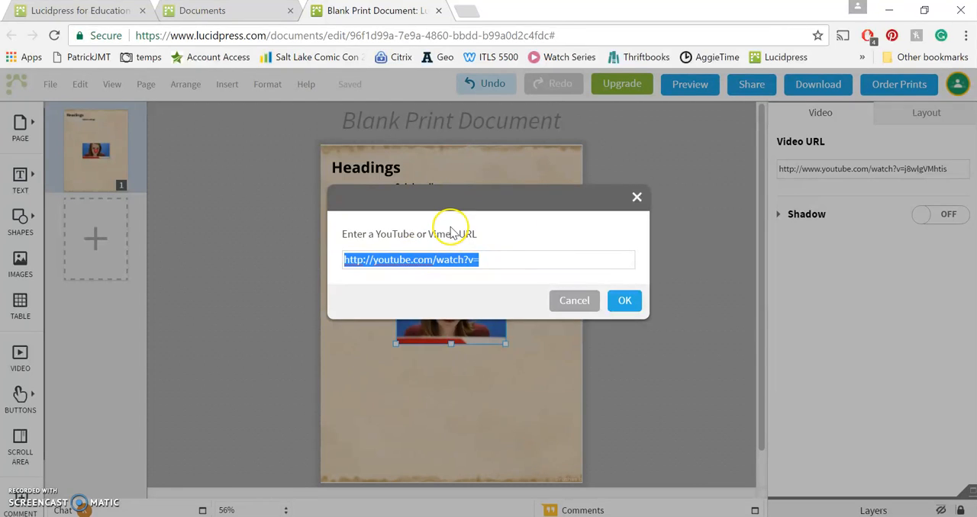
{"action": "left_click", "coordinate": [636, 199]}
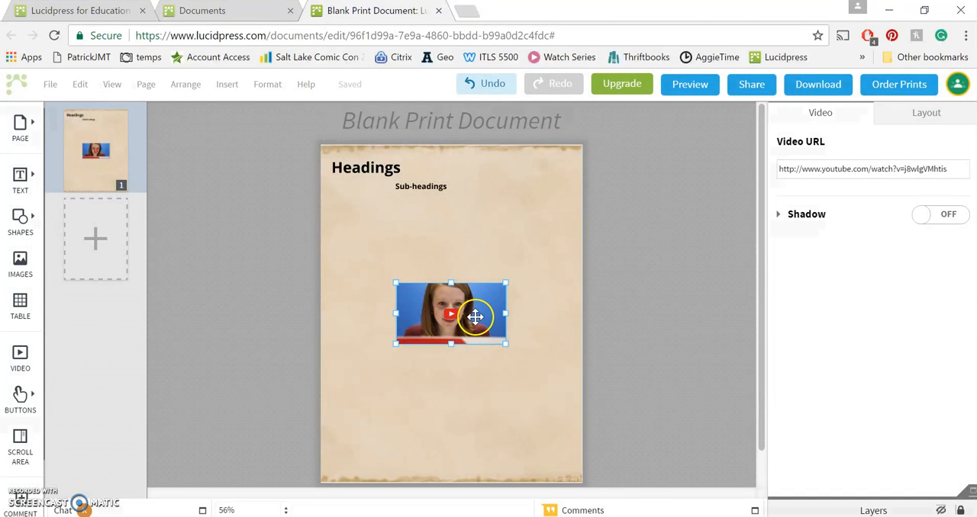
{"action": "key", "text": "Delete"}
{"action": "left_click", "coordinate": [475, 317]}
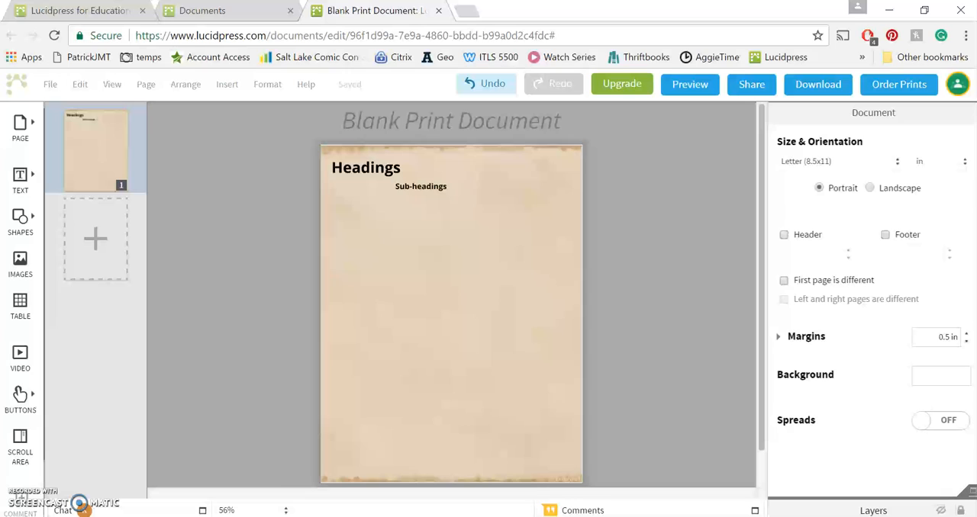
Add a scroll area containing a blank body text box filled with several lines of filler text, and expand the box to fit the text
{"action": "left_click", "coordinate": [20, 441]}
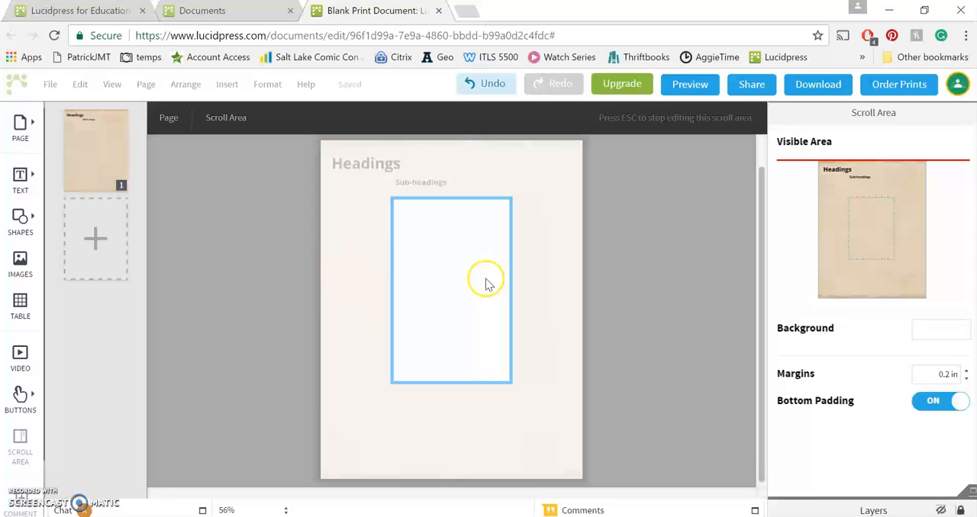
{"action": "left_click", "coordinate": [21, 174]}
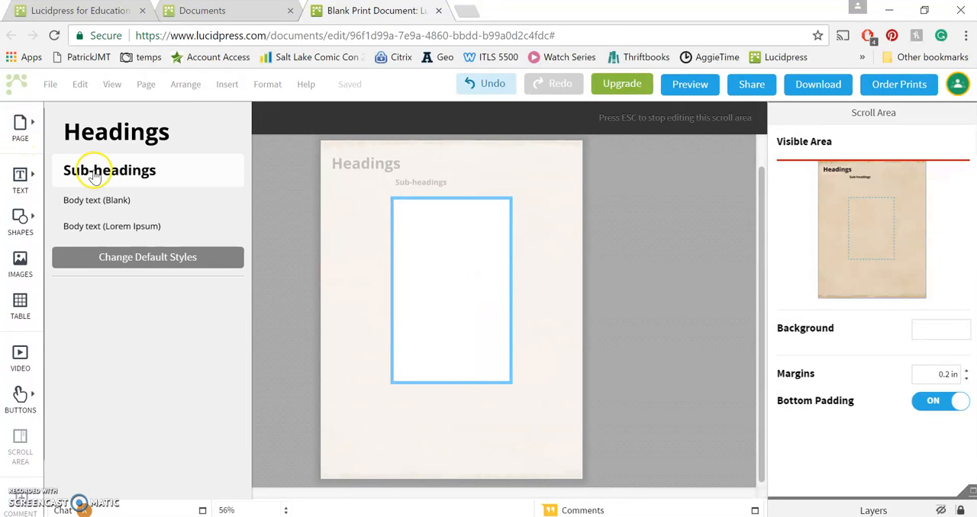
{"action": "left_click", "coordinate": [93, 206]}
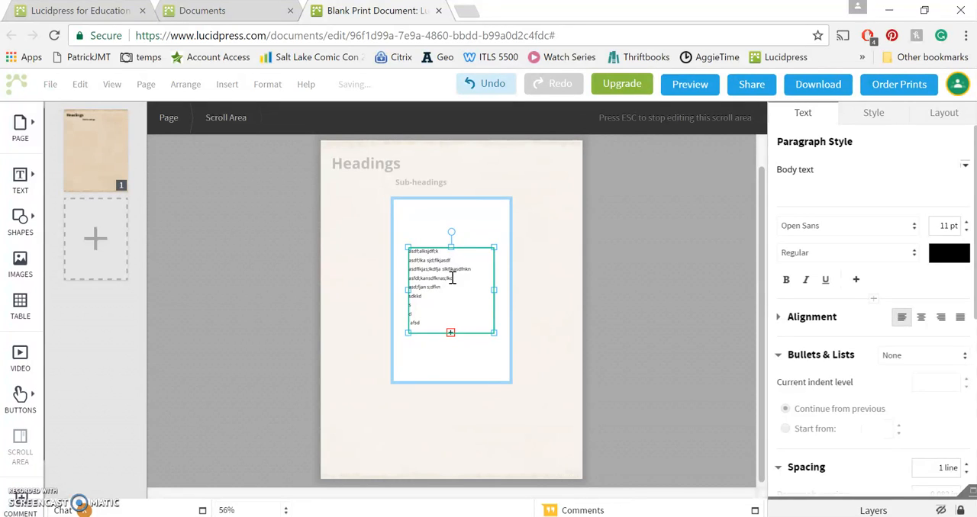
{"action": "left_click", "coordinate": [450, 333]}
{"action": "double_click", "coordinate": [451, 334]}
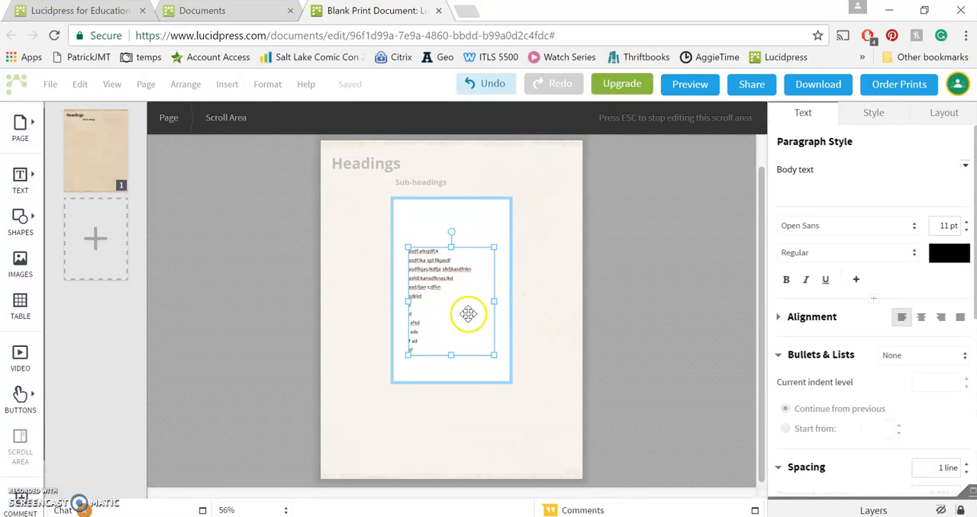
{"action": "left_click", "coordinate": [687, 273]}
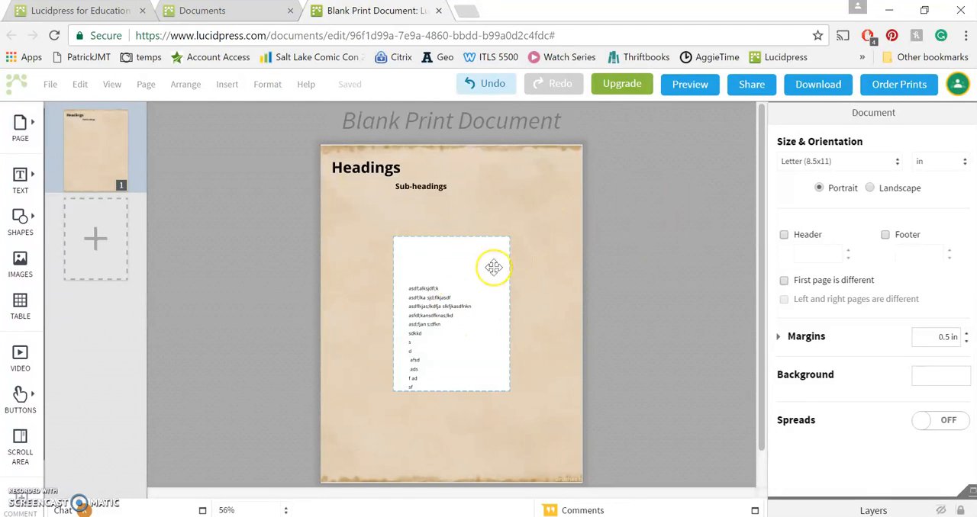
Shrink the scroll area to a narrow column against the page's right edge and check its contents in editing mode
{"action": "left_click", "coordinate": [460, 270]}
{"action": "left_click_drag", "start_coordinate": [458, 277], "coordinate": [496, 222]}
{"action": "left_click_drag", "start_coordinate": [464, 333], "coordinate": [532, 301]}
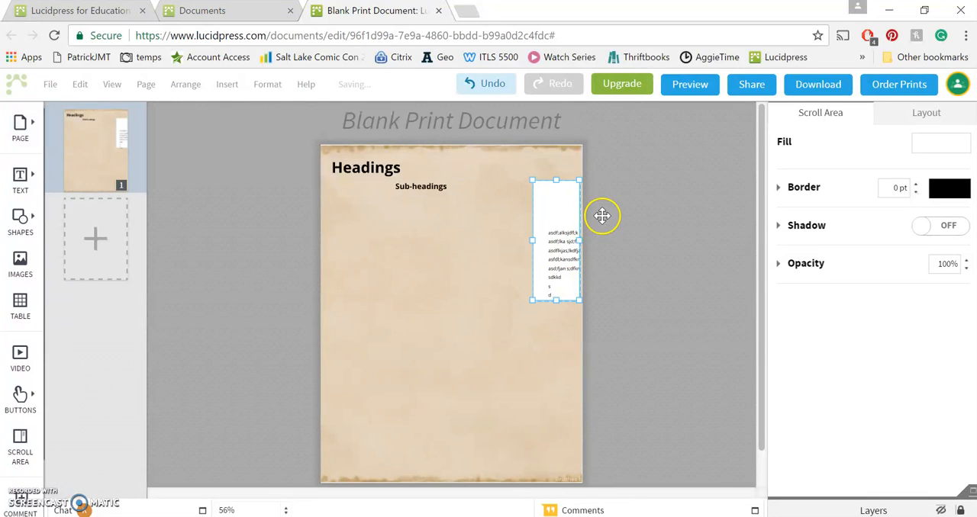
{"action": "double_click", "coordinate": [556, 206]}
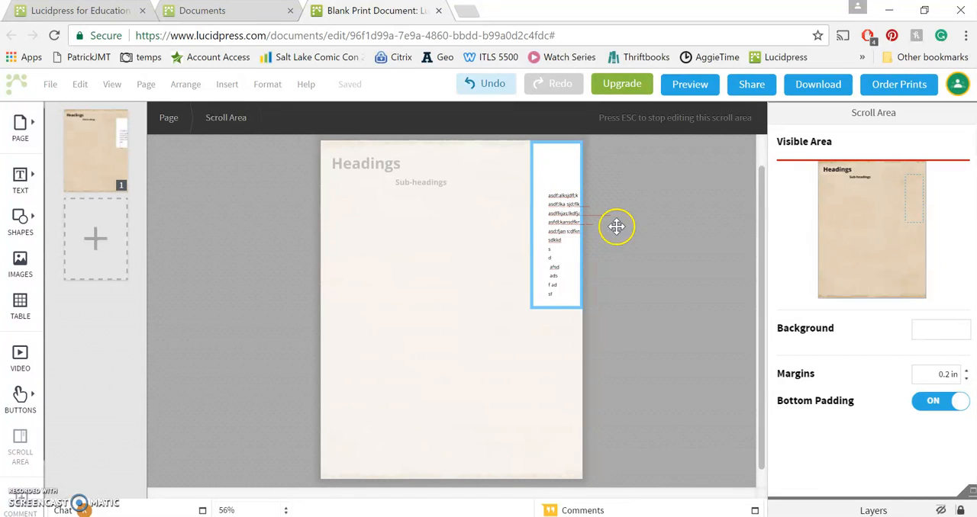
{"action": "left_click", "coordinate": [670, 242]}
Move the narrow scroll area back toward the middle of the page and check its contents again
{"action": "left_click_drag", "start_coordinate": [538, 214], "coordinate": [493, 256]}
{"action": "left_click", "coordinate": [654, 259]}
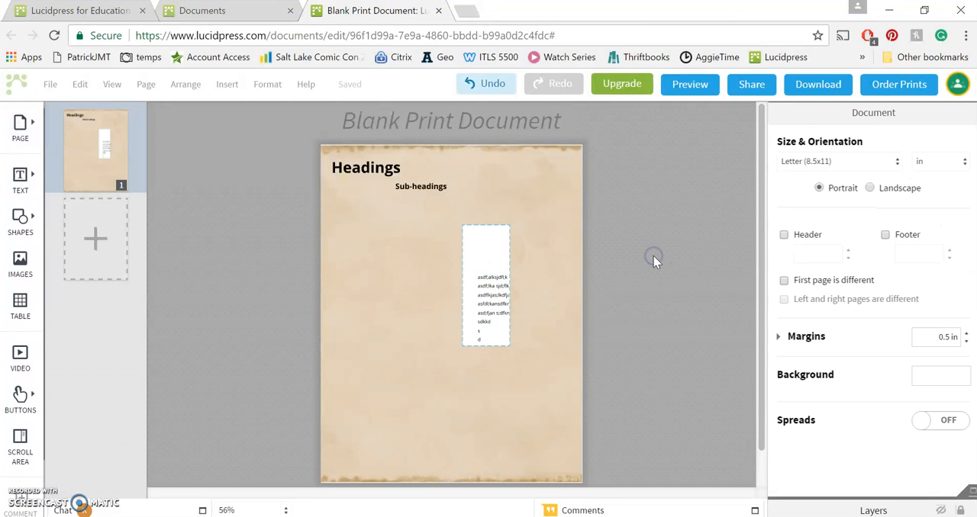
{"action": "double_click", "coordinate": [489, 258]}
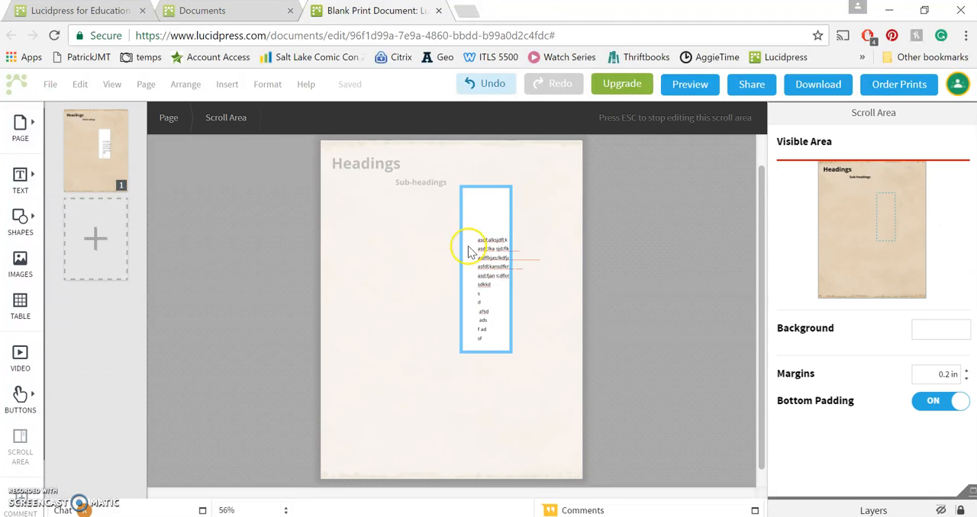
{"action": "left_click", "coordinate": [626, 242]}
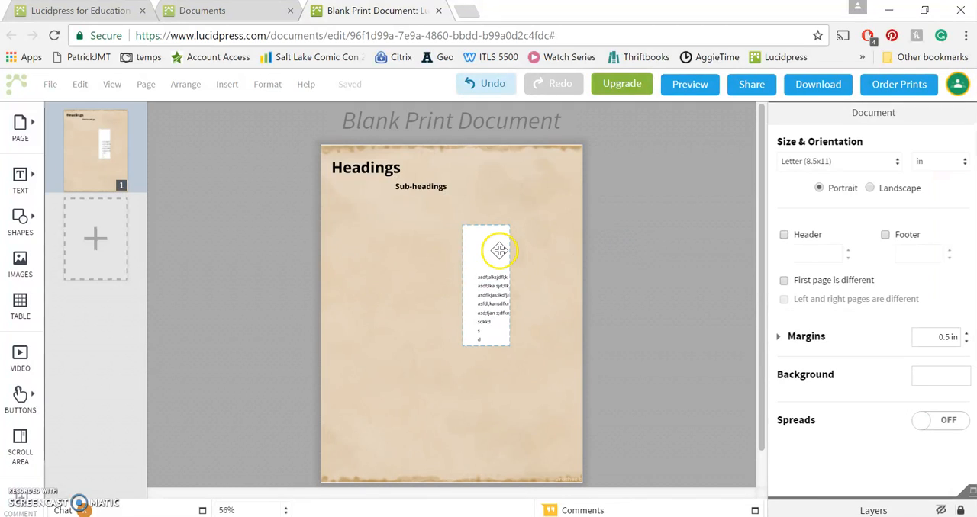
Widen the scroll area and place it in the page's upper-right part, beside the headings
{"action": "left_click", "coordinate": [498, 250]}
{"action": "left_click_drag", "start_coordinate": [508, 226], "coordinate": [567, 234]}
{"action": "left_click_drag", "start_coordinate": [523, 277], "coordinate": [529, 207]}
{"action": "left_click", "coordinate": [646, 220]}
Move the text box to the upper-left corner inside the scroll area and stretch it downward to lengthen the scrollable content
{"action": "double_click", "coordinate": [523, 216]}
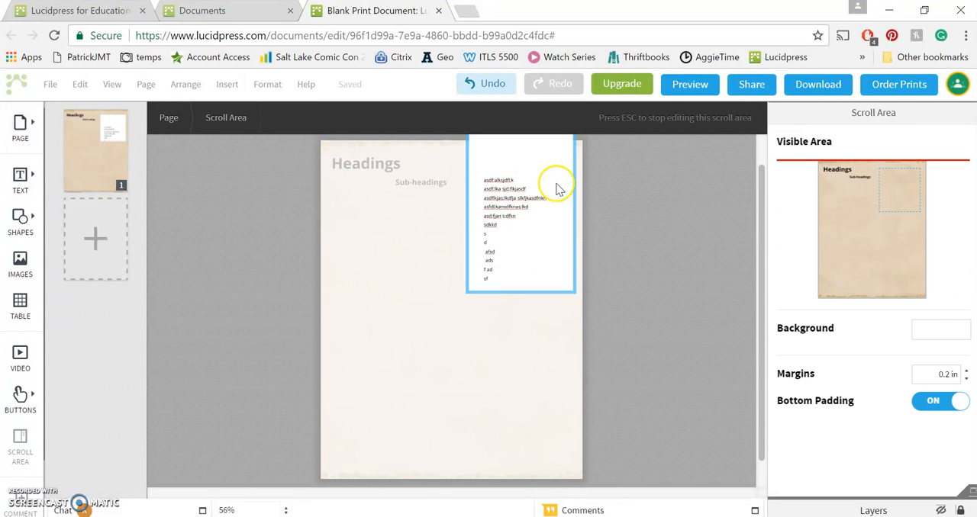
{"action": "mouse_move", "coordinate": [510, 200]}
{"action": "left_mouse_down"}
{"action": "mouse_move", "coordinate": [506, 171]}
{"action": "mouse_move", "coordinate": [499, 190]}
{"action": "left_mouse_up"}
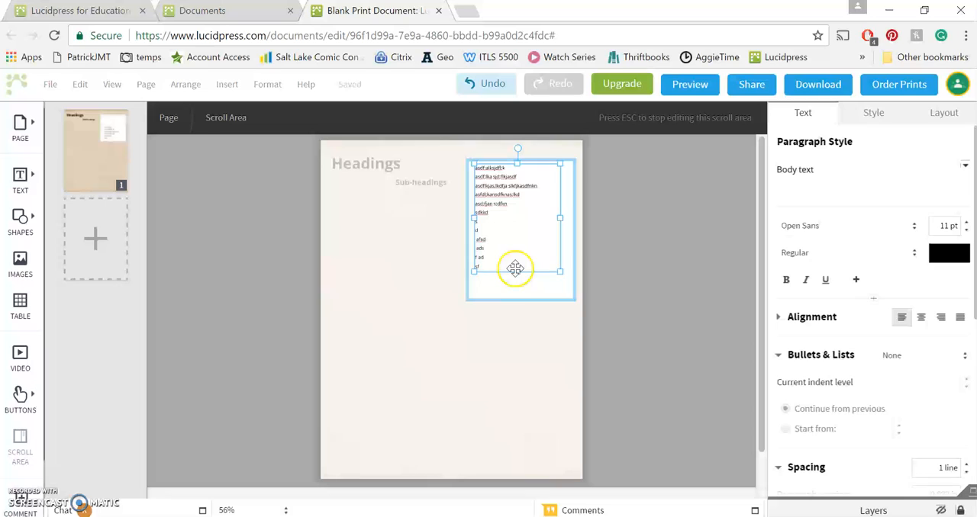
{"action": "left_click_drag", "start_coordinate": [518, 273], "coordinate": [523, 446]}
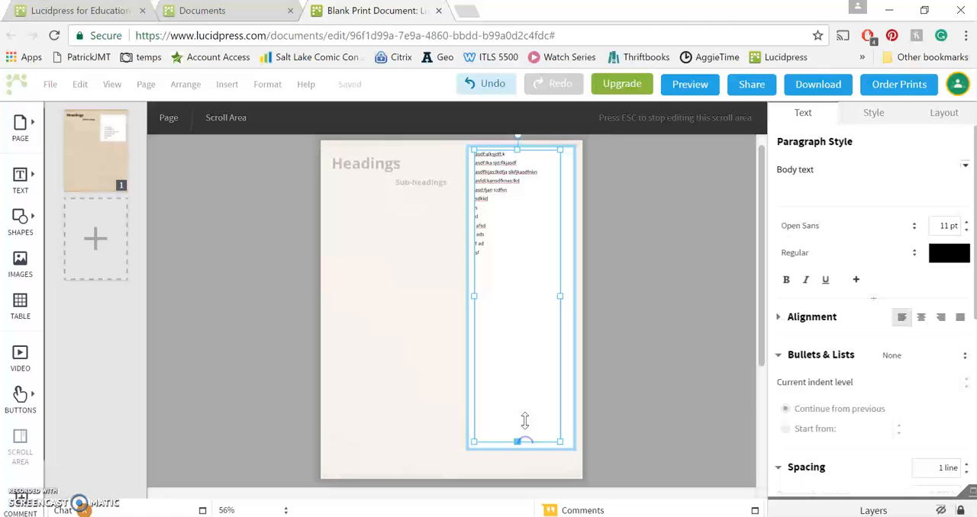
{"action": "left_click", "coordinate": [676, 263]}
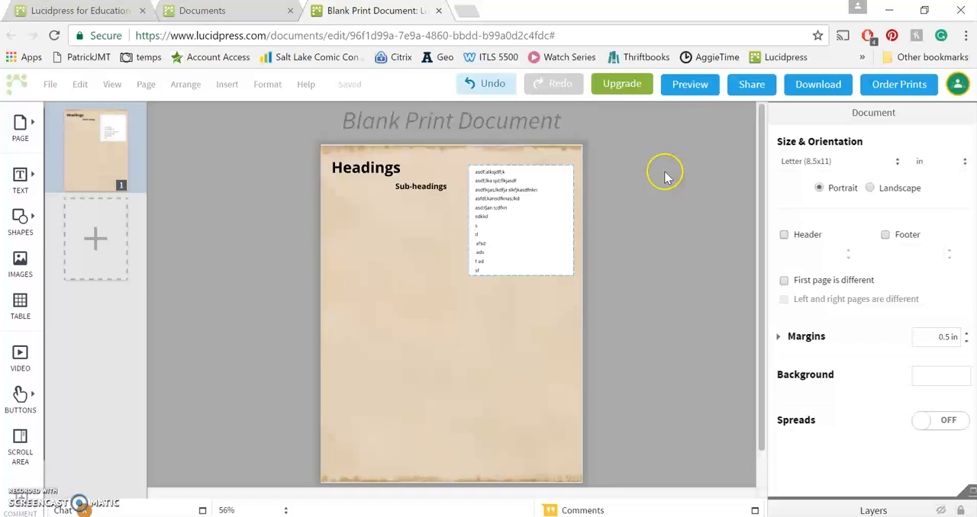
Preview the document, scroll the text inside the scroll area down and back up, and return to the editor
{"action": "left_click", "coordinate": [689, 84]}
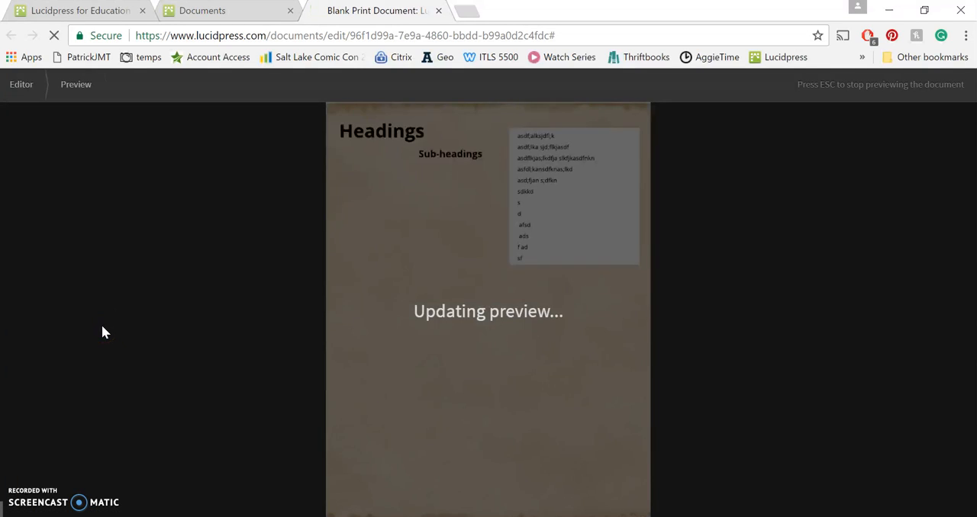
{"action": "scroll", "coordinate": [555, 156], "scroll_direction": "down", "scroll_amount": 1}
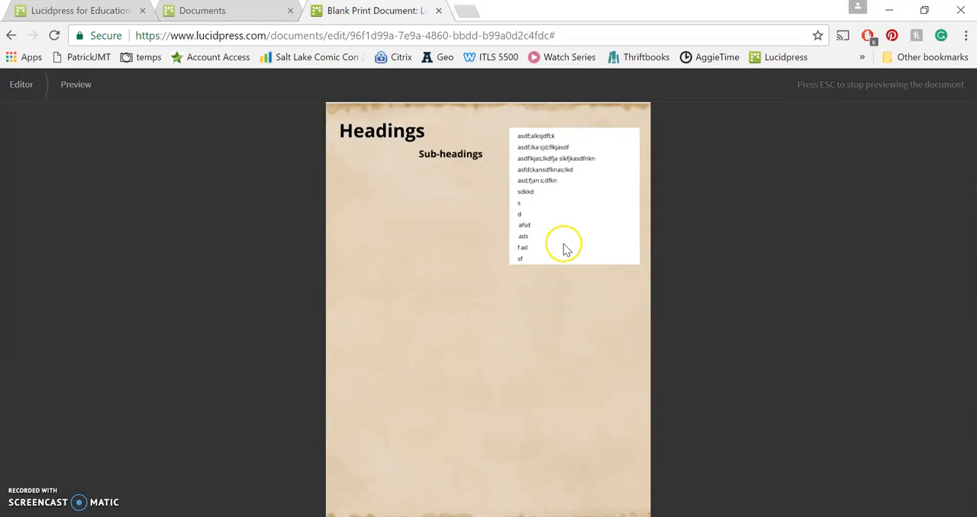
{"action": "left_click_drag", "start_coordinate": [568, 225], "coordinate": [608, 151]}
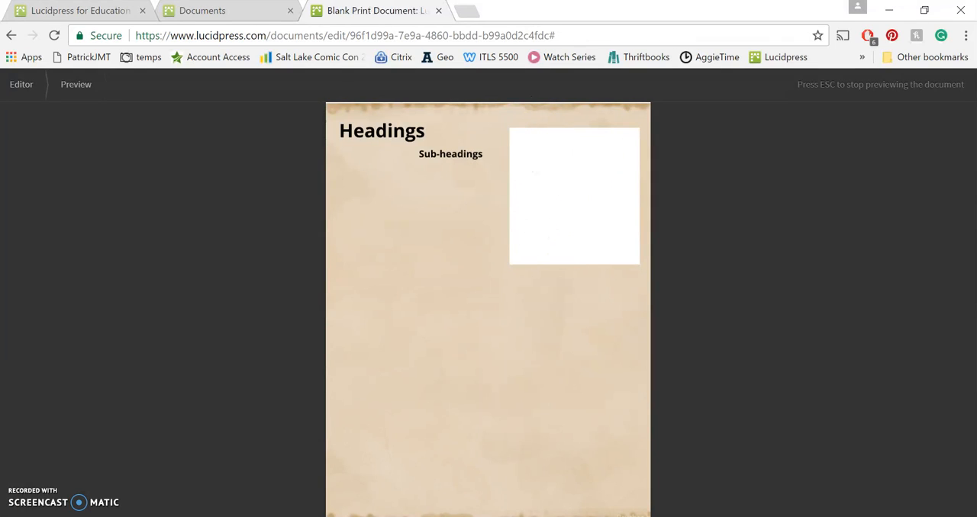
{"action": "left_click_drag", "start_coordinate": [582, 227], "coordinate": [601, 300]}
{"action": "left_click_drag", "start_coordinate": [607, 237], "coordinate": [593, 286]}
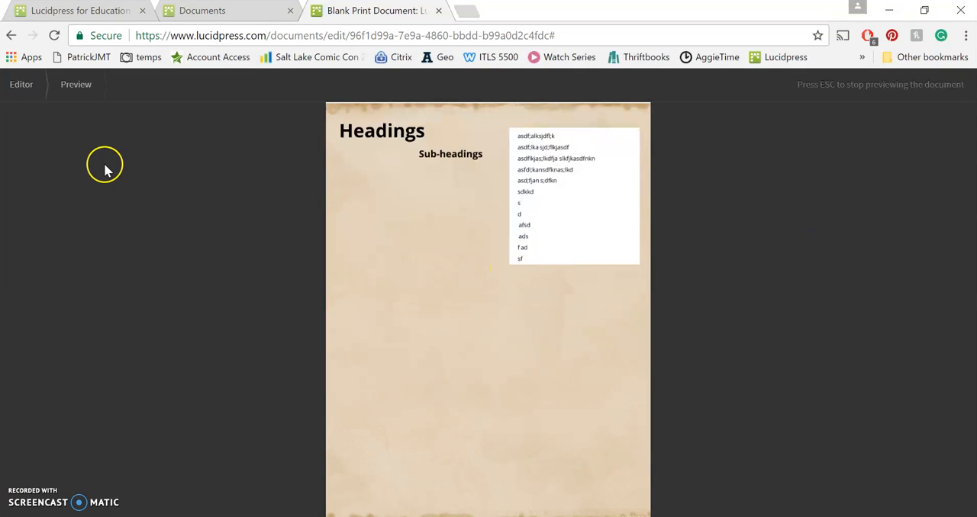
{"action": "key", "text": "Escape"}
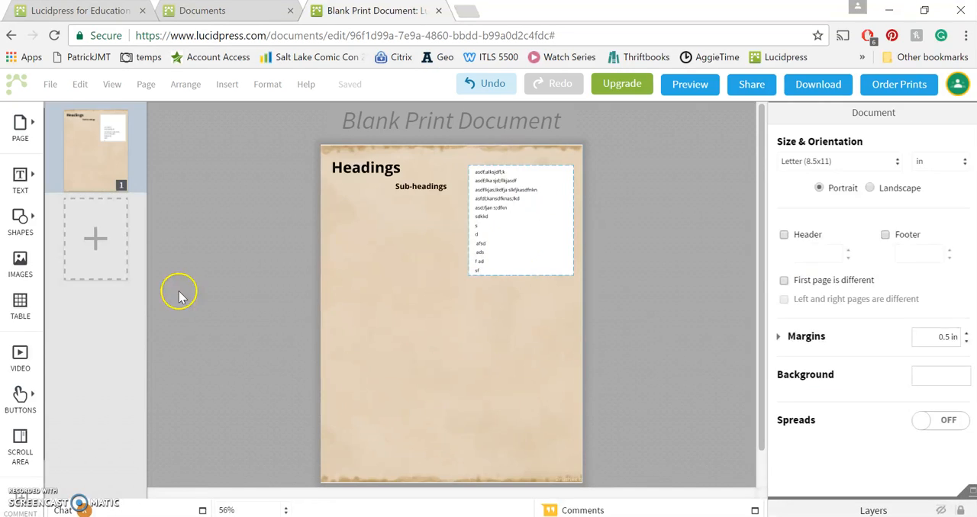
View the document's download options for format, pages, resolution and color, and close them without downloading
{"action": "left_click", "coordinate": [48, 84]}
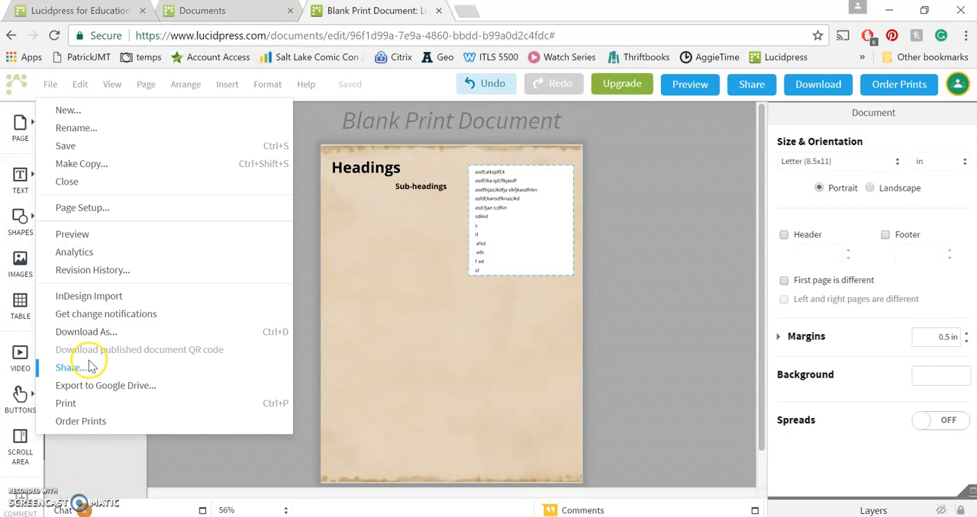
{"action": "left_click", "coordinate": [93, 333]}
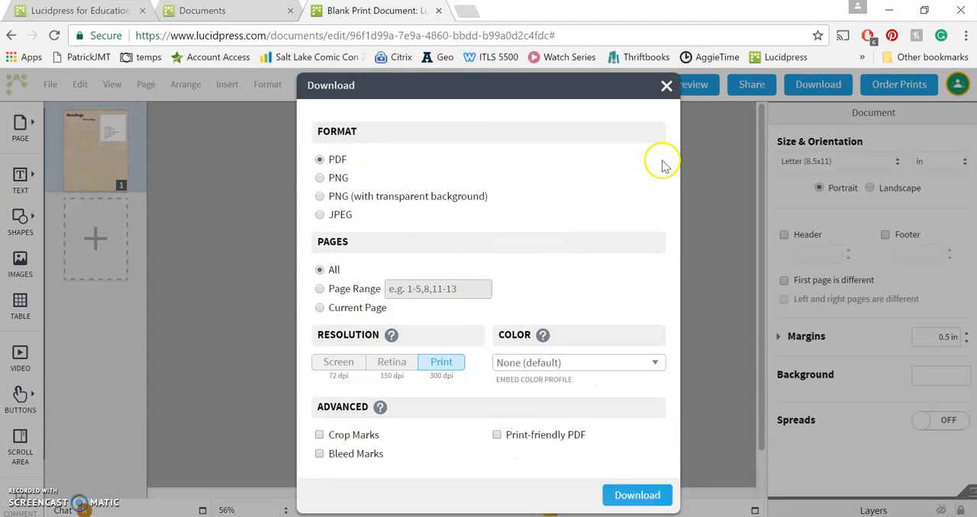
{"action": "left_click", "coordinate": [665, 87]}
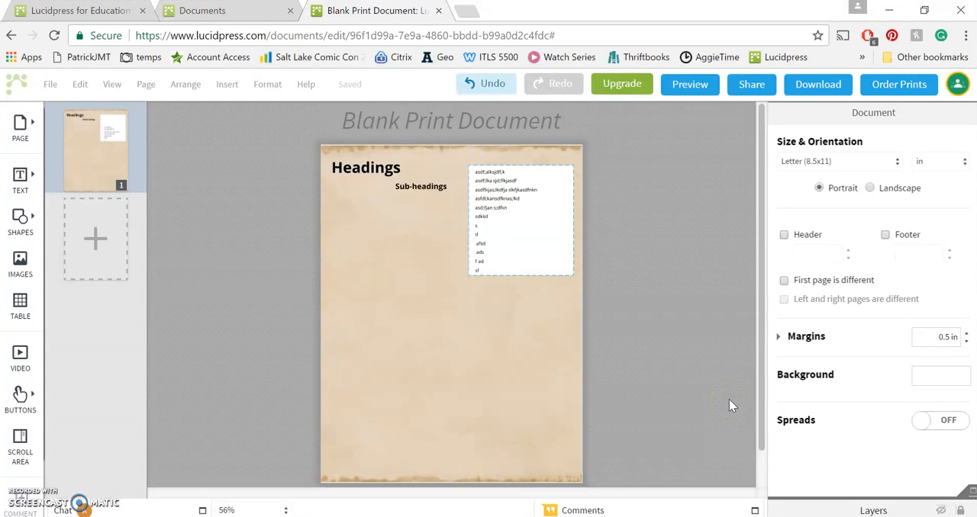
Reposition the scroll area slightly lower in the page's upper-right part, using the alignment guides
{"action": "left_click_drag", "start_coordinate": [567, 234], "coordinate": [565, 252]}
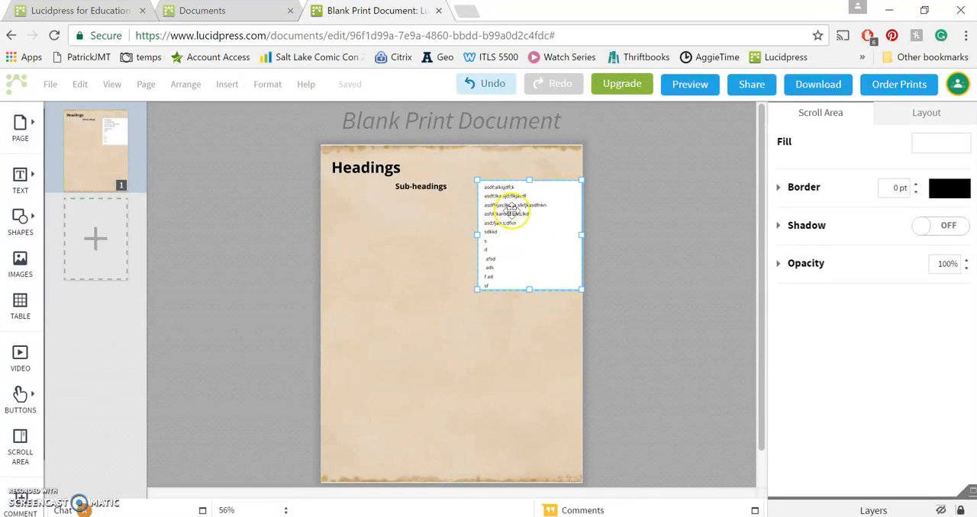
{"action": "left_click_drag", "start_coordinate": [534, 222], "coordinate": [537, 222]}
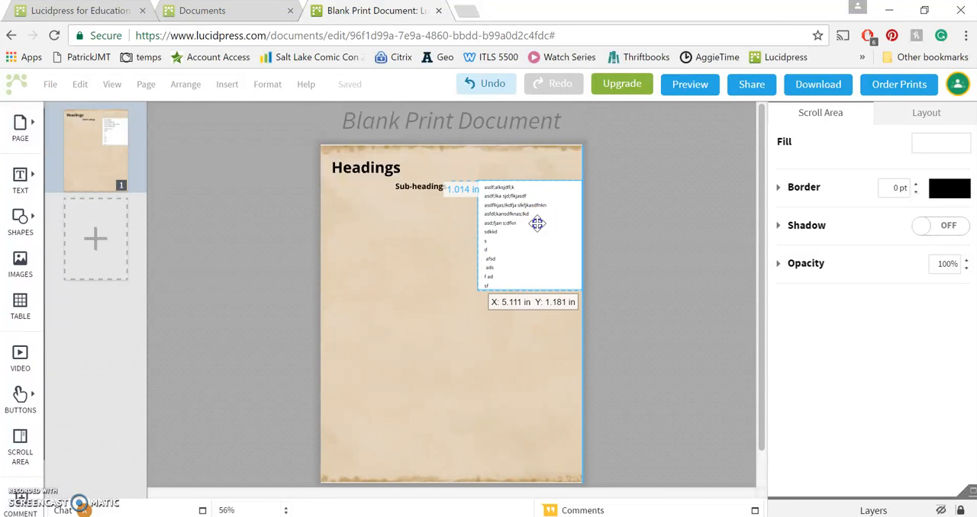
{"action": "mouse_move", "coordinate": [538, 222]}
{"action": "left_mouse_down"}
{"action": "mouse_move", "coordinate": [545, 214]}
{"action": "mouse_move", "coordinate": [544, 234]}
{"action": "left_mouse_up"}
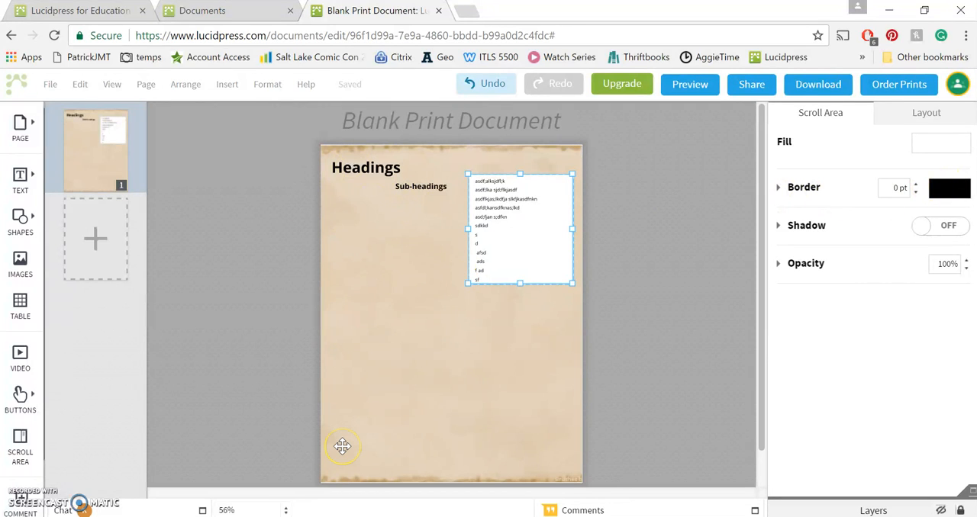
Open the color palette for the scroll area's border
{"action": "left_click", "coordinate": [946, 193]}
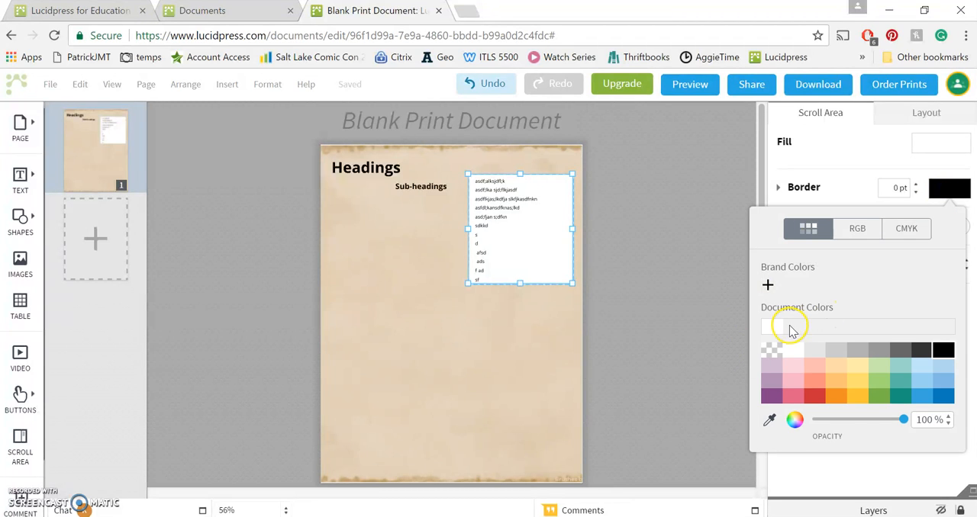